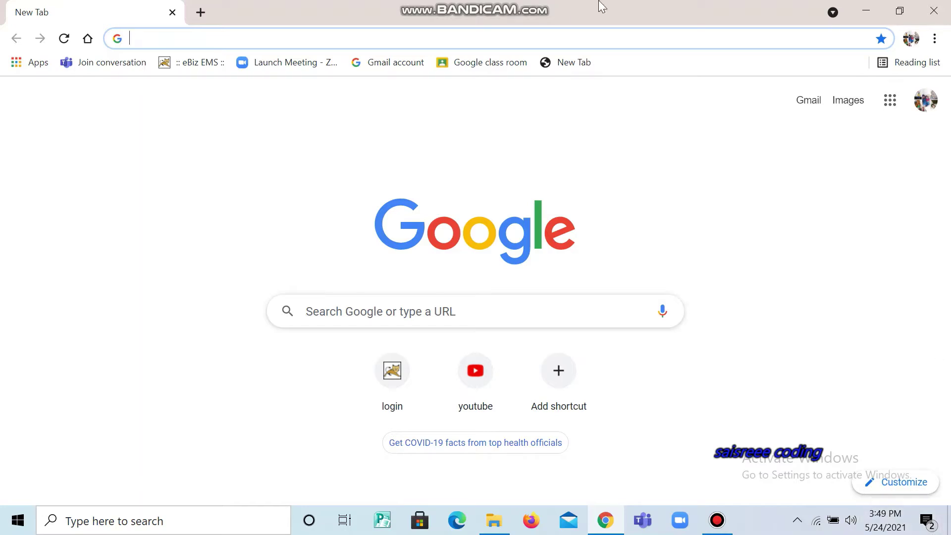
# Search Chrome for 'mit app inventor' and open the MIT App Inventor projects site
pyautogui.click(468, 38)
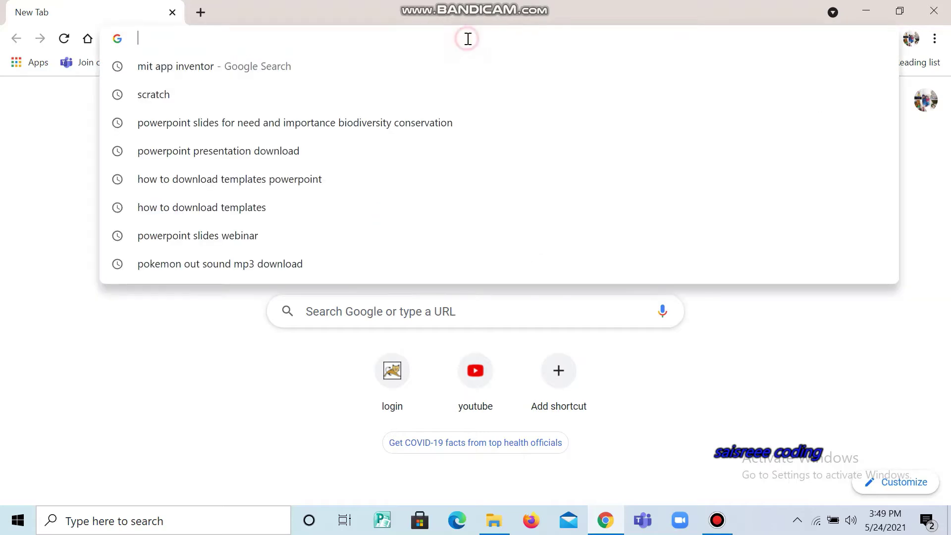
pyautogui.click(441, 66)
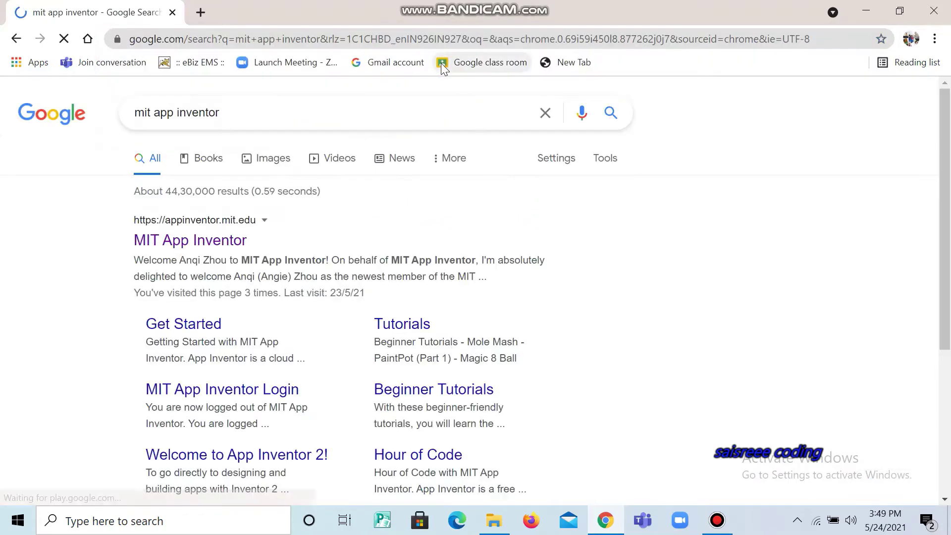
pyautogui.click(240, 246)
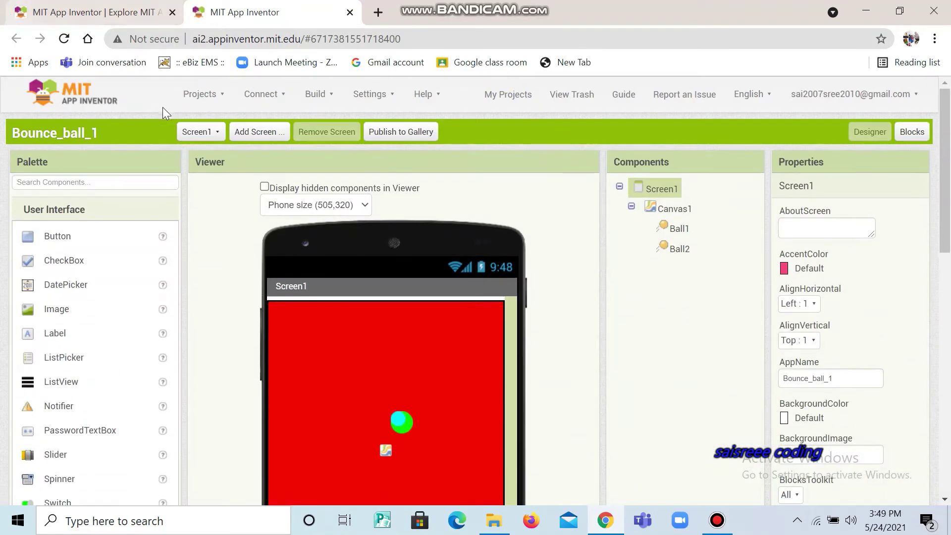
pyautogui.click(198, 93)
pyautogui.click(214, 125)
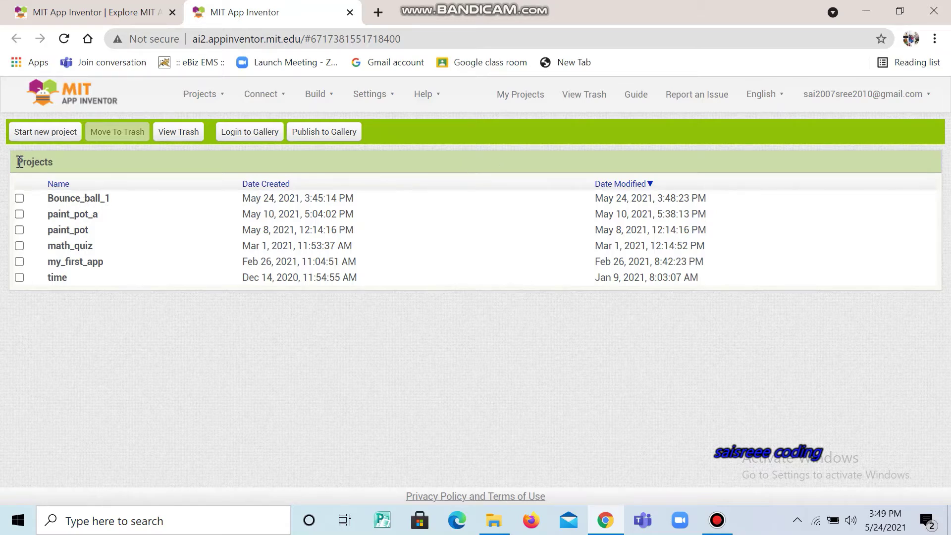
# Start a new project with the name 'Bounceball'
pyautogui.click(56, 132)
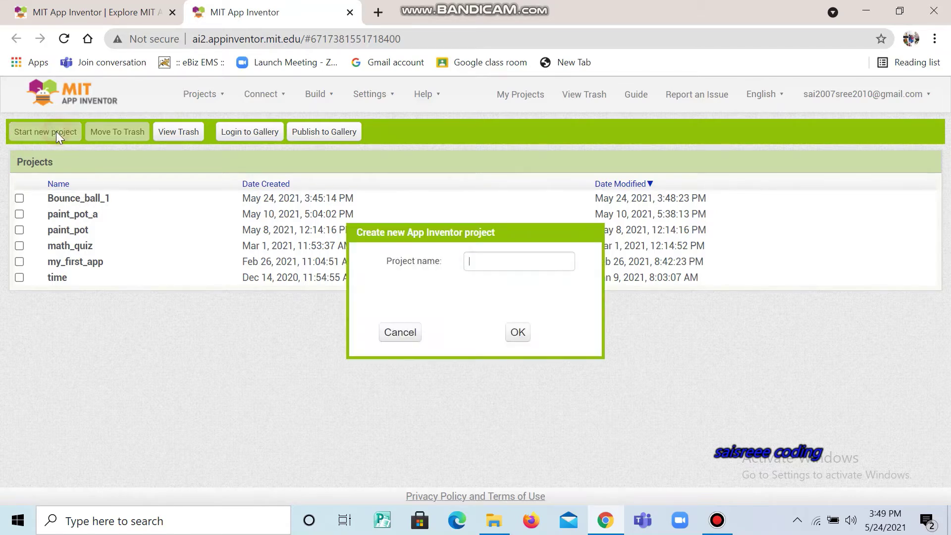
pyautogui.click(542, 262)
pyautogui.write('ounceball')
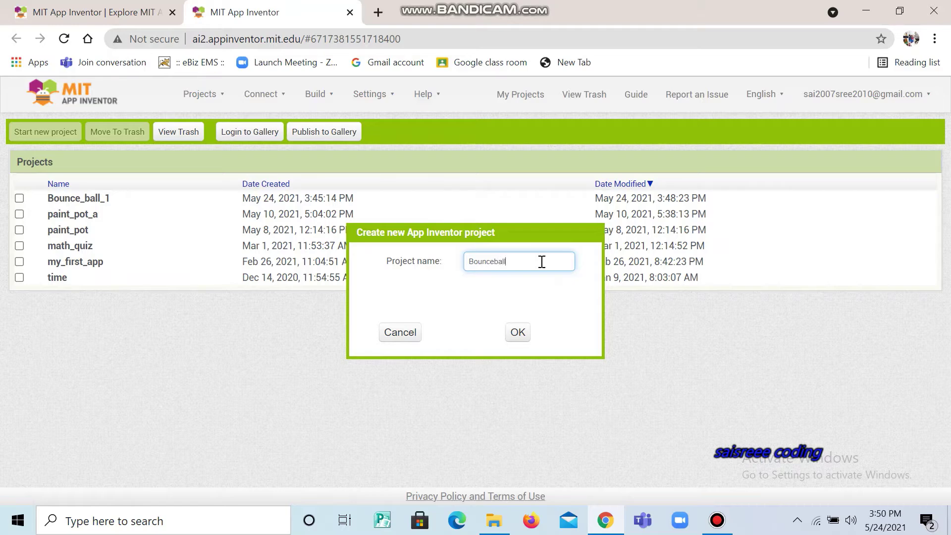
pyautogui.click(518, 332)
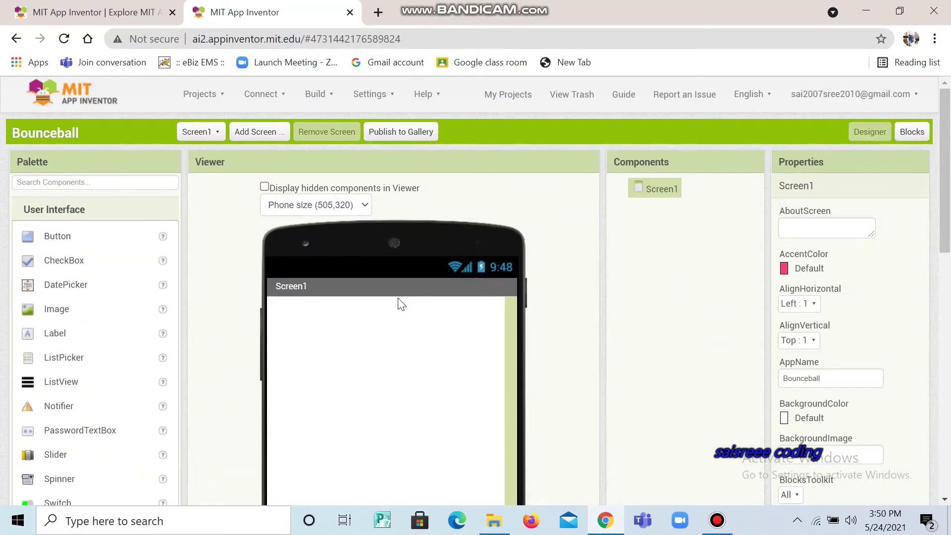
pyautogui.scroll(-1, 399, 299)
pyautogui.scroll(-1, 399, 301)
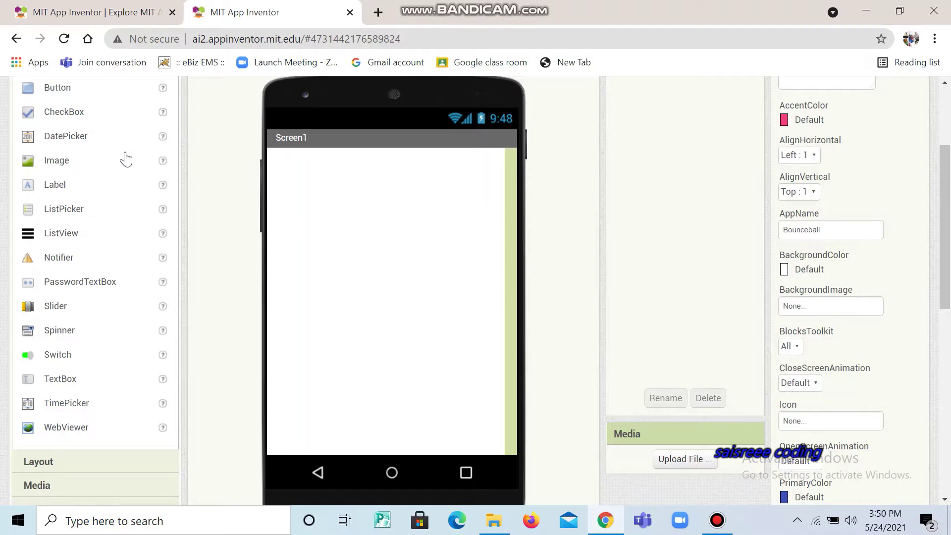
pyautogui.scroll(1, 126, 155)
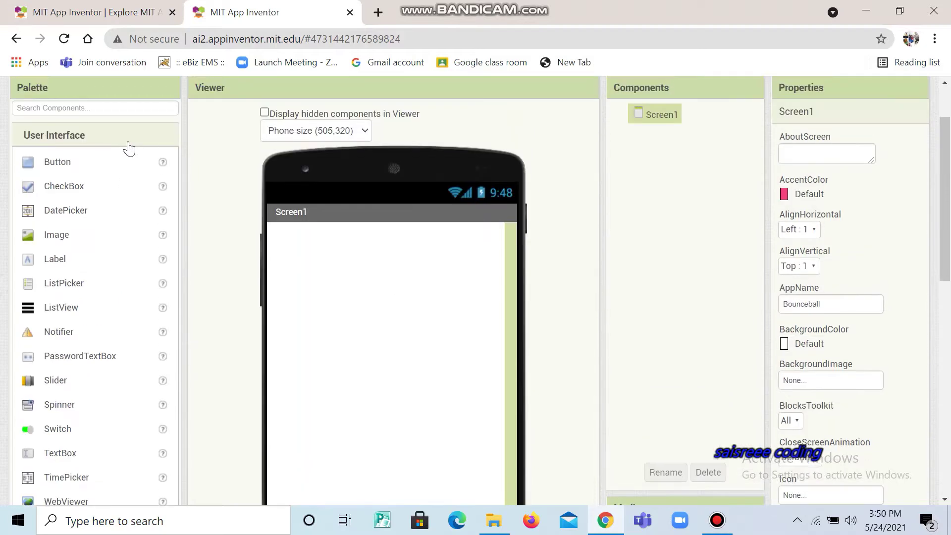
# Place a Canvas on Screen1 and set its Height and Width to Fill parent
pyautogui.click(128, 105)
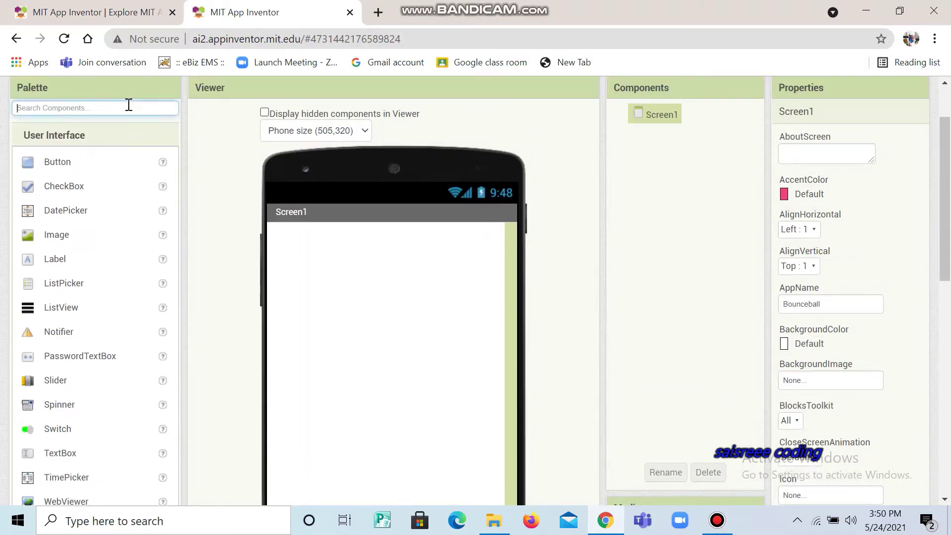
pyautogui.write('can')
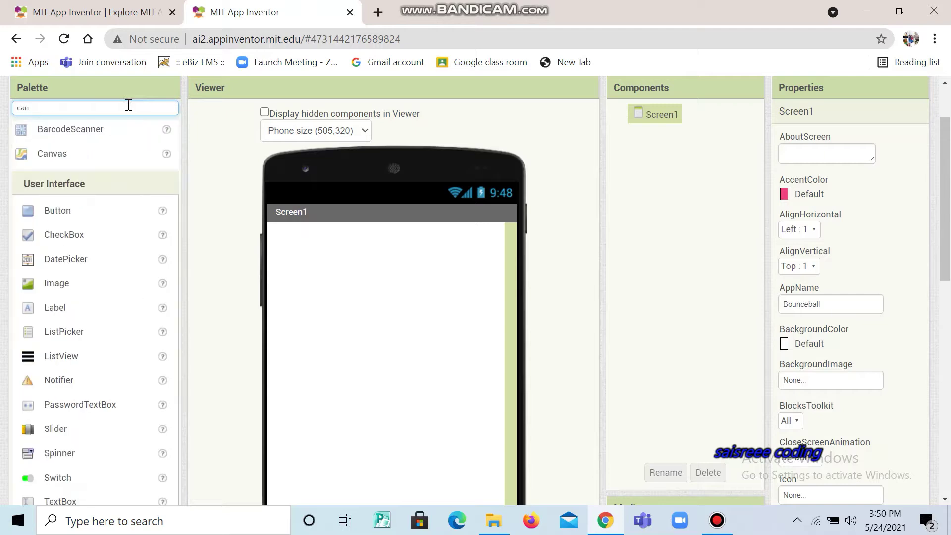
pyautogui.moveTo(63, 154); pyautogui.dragTo(326, 333)
pyautogui.scroll(-2, 498, 334)
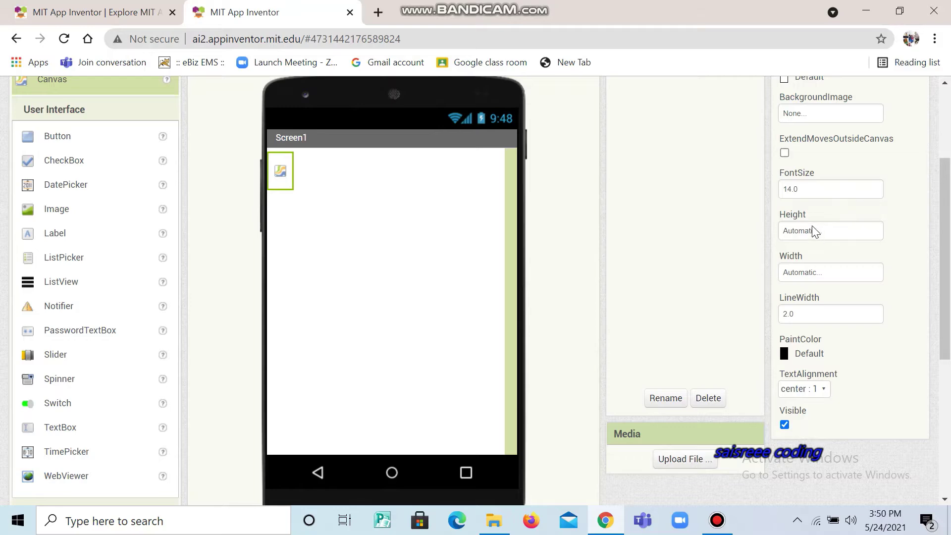
pyautogui.click(811, 230)
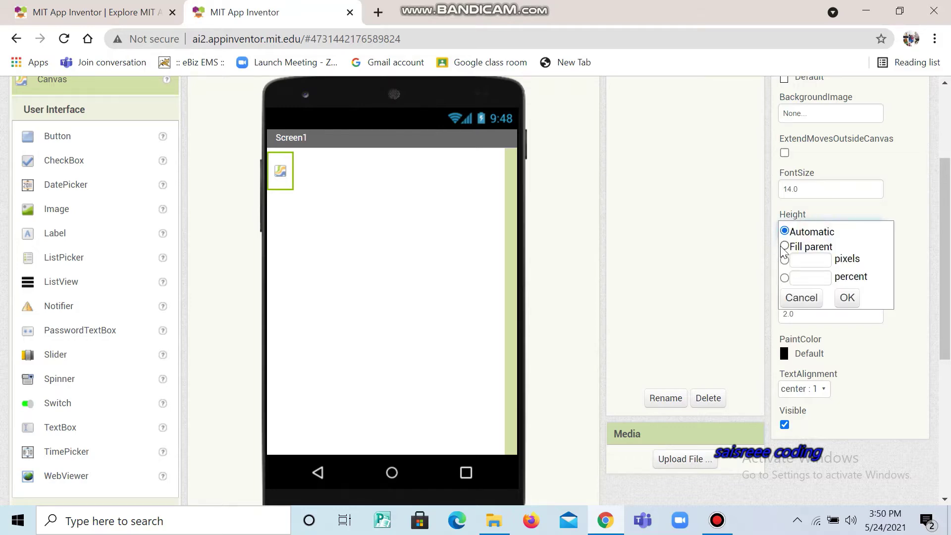
pyautogui.click(784, 246)
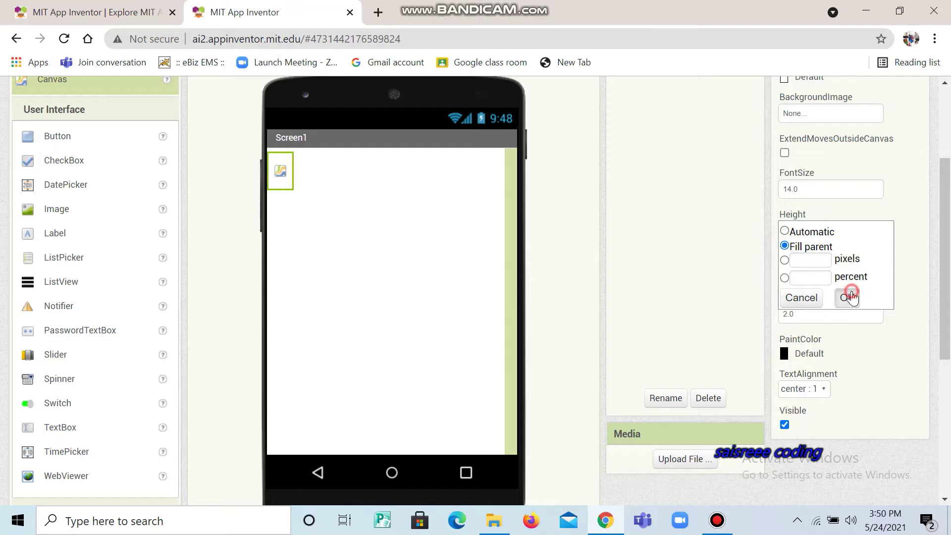
pyautogui.click(847, 297)
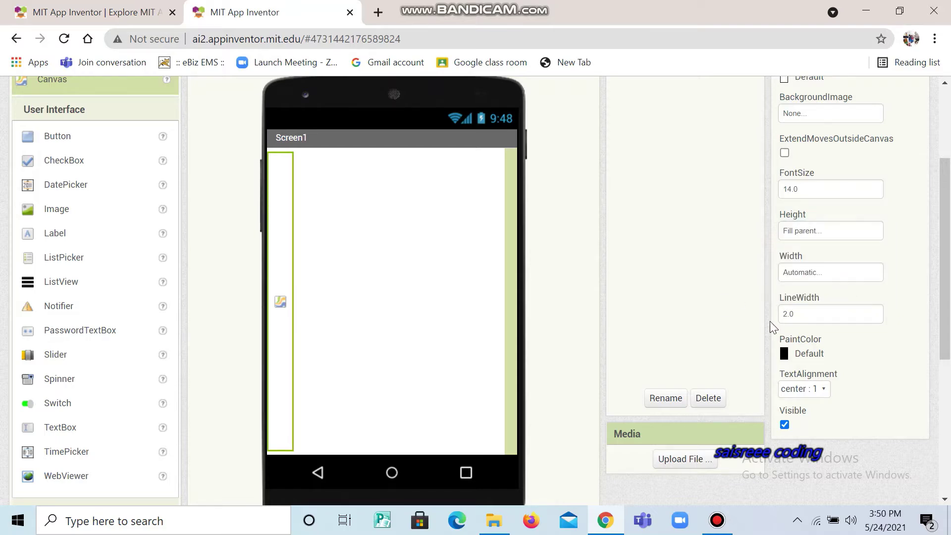
pyautogui.click(799, 272)
pyautogui.click(785, 288)
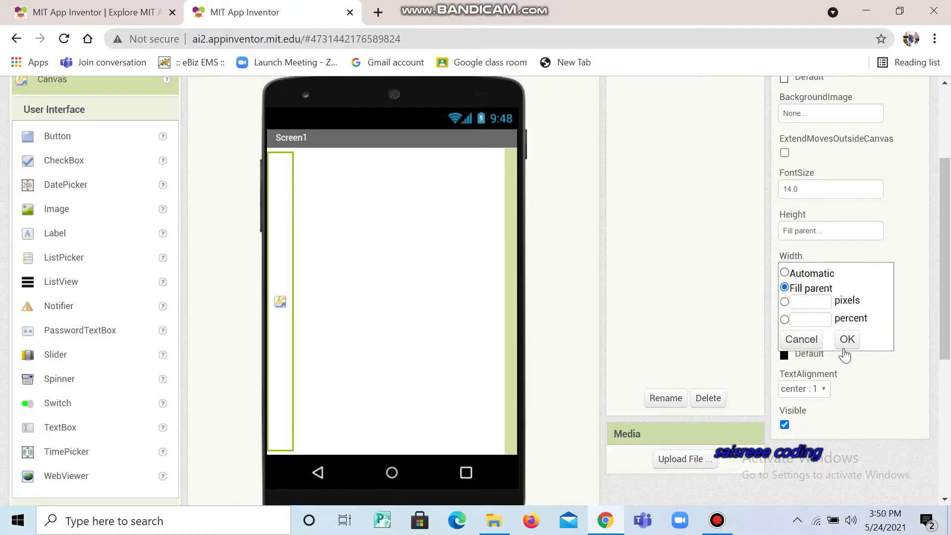
pyautogui.click(847, 339)
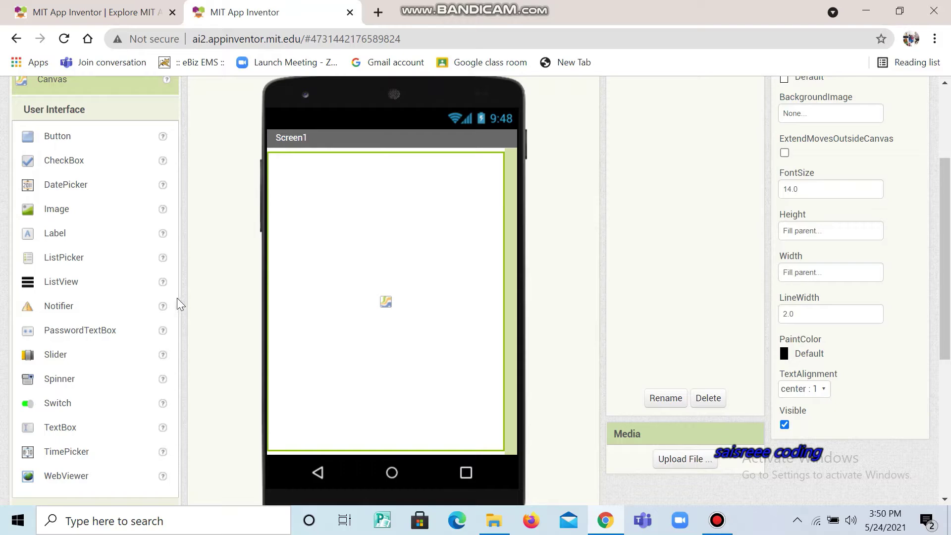
pyautogui.scroll(2, 793, 244)
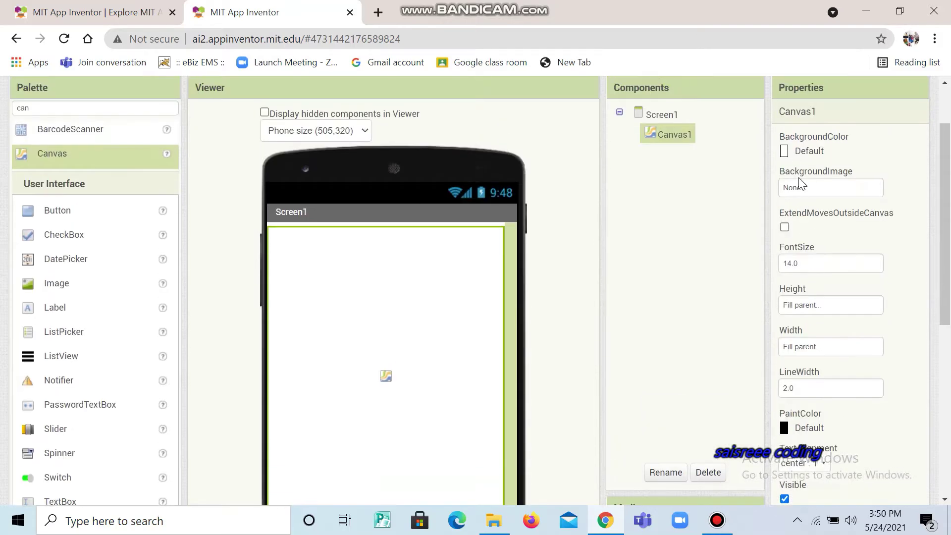
# Set Canvas1's BackgroundColor to Red
pyautogui.click(785, 152)
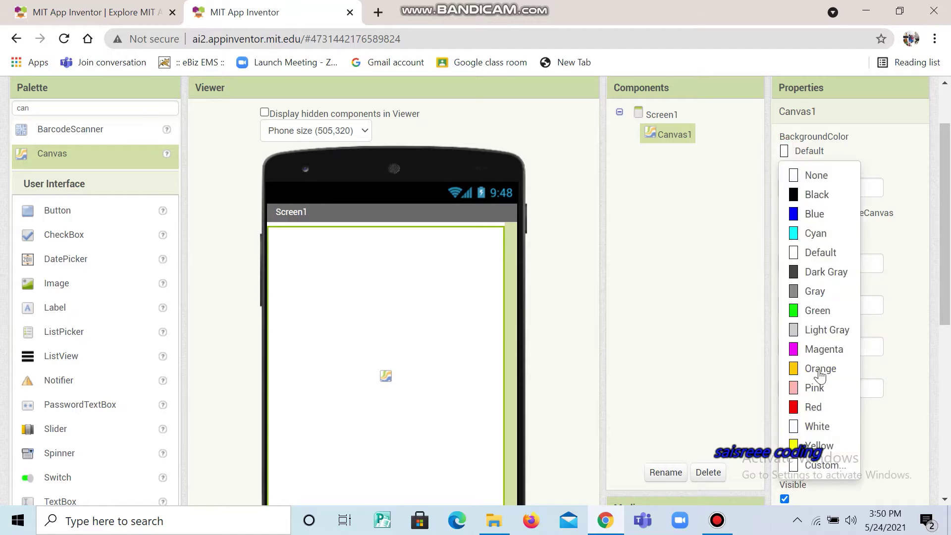
pyautogui.click(820, 406)
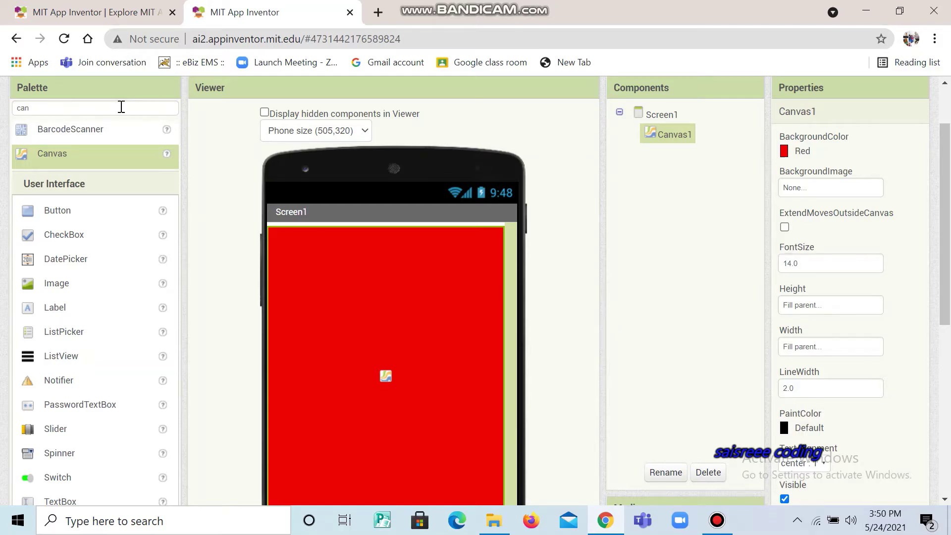
# Drop two Ball components, Ball1 and Ball2, onto the canvas and select Ball1
pyautogui.click(121, 108)
pyautogui.press('BackSpace')
pyautogui.press('BackSpace')
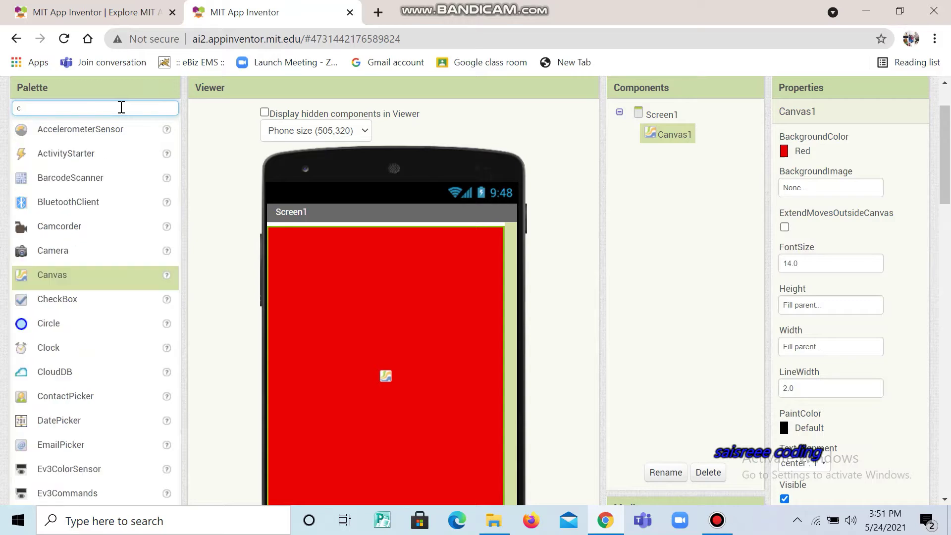
pyautogui.write('B')
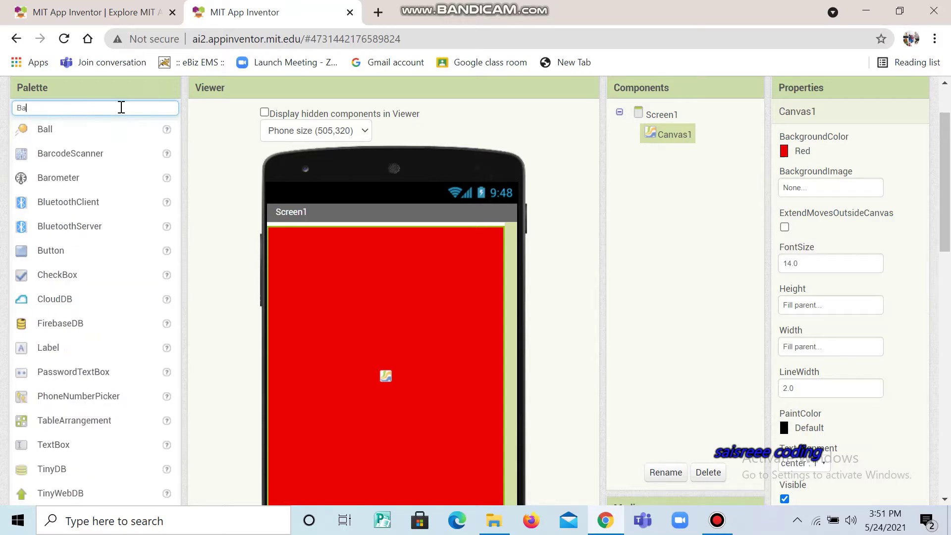
pyautogui.write('a')
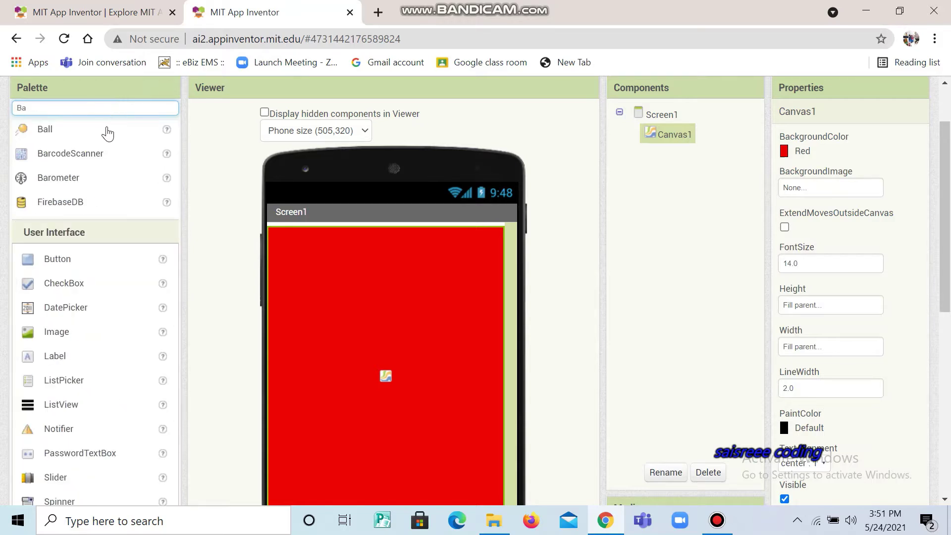
pyautogui.click(106, 130)
pyautogui.moveTo(106, 131); pyautogui.dragTo(385, 315)
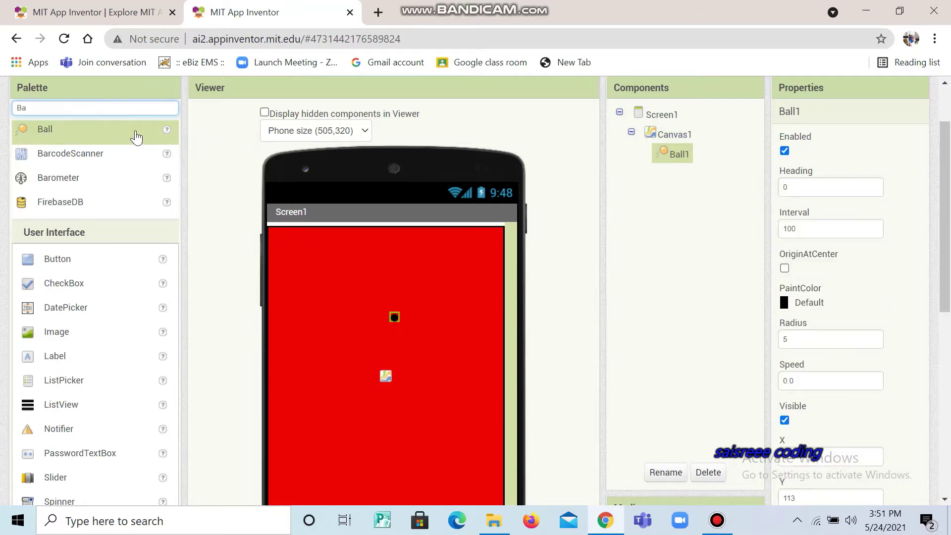
pyautogui.moveTo(131, 130)
pyautogui.mouseDown()
pyautogui.moveTo(222, 235)
pyautogui.moveTo(397, 347)
pyautogui.mouseUp()
pyautogui.click(680, 154)
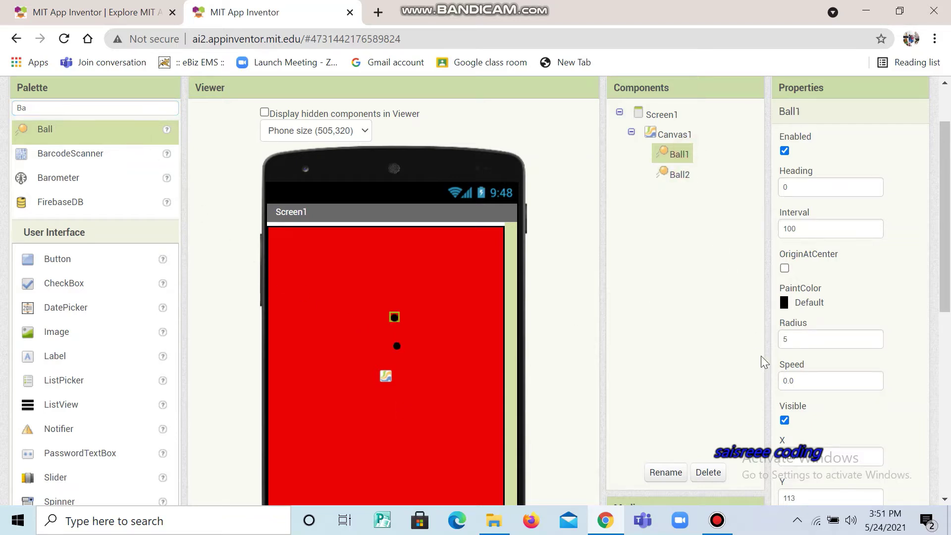
# Give Ball1 radius 10, speed 10, Green paint colour and a new Y position
pyautogui.click(824, 336)
pyautogui.write('10')
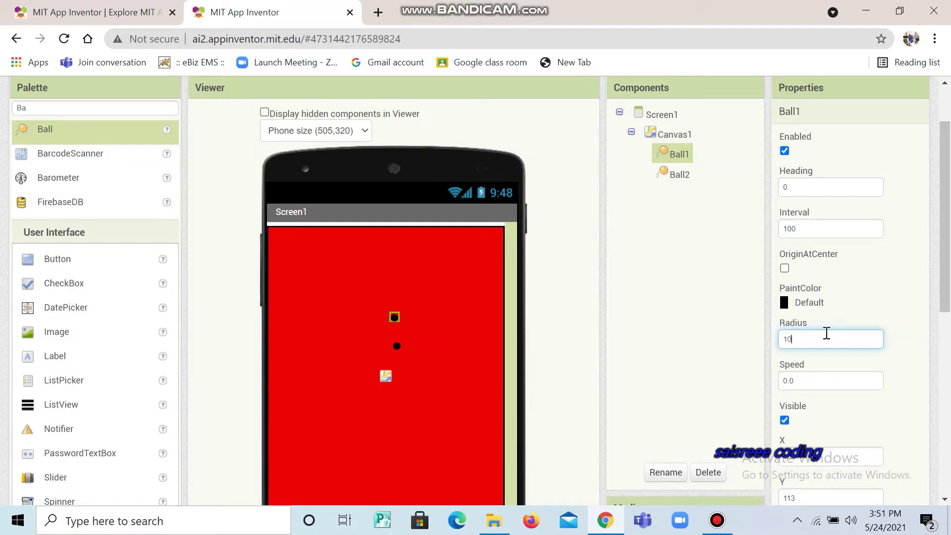
pyautogui.press('Return')
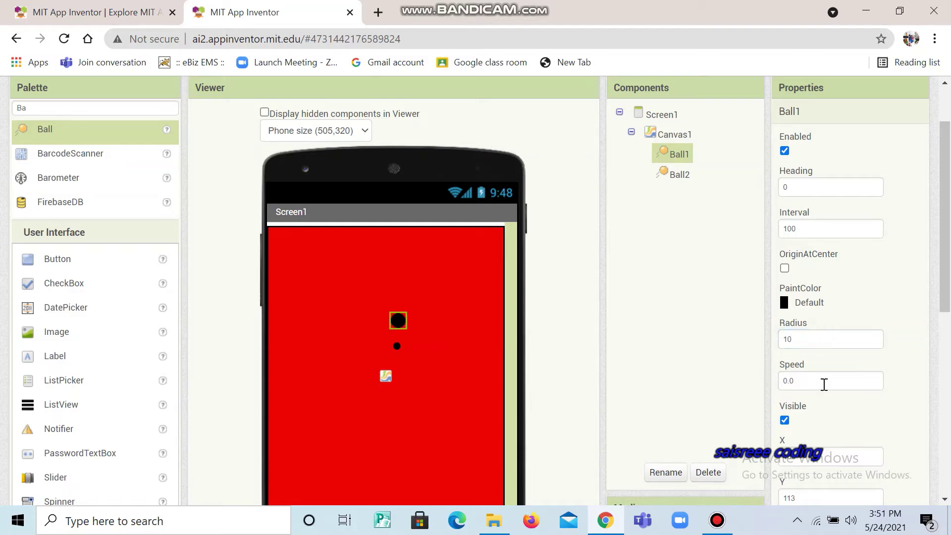
pyautogui.click(830, 386)
pyautogui.write('10')
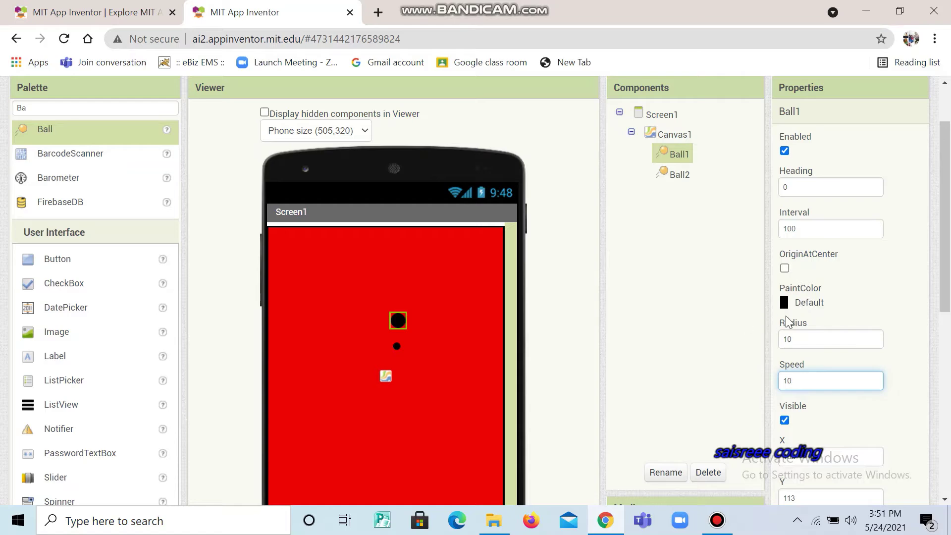
pyautogui.click(784, 301)
pyautogui.scroll(-1, 796, 343)
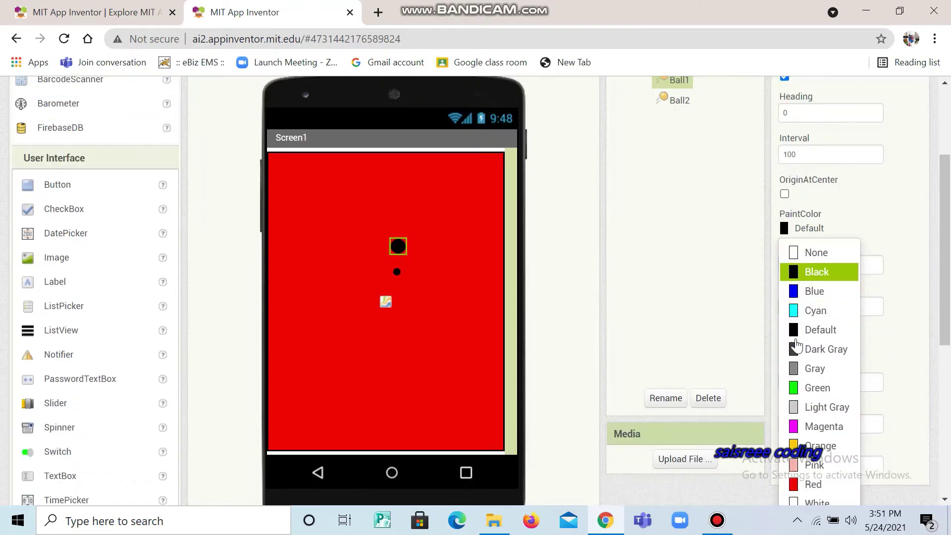
pyautogui.click(809, 382)
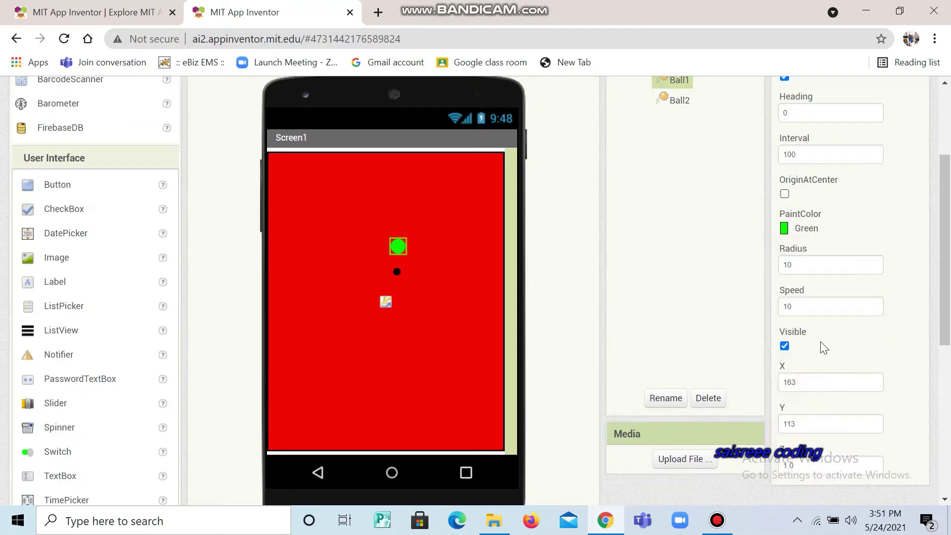
pyautogui.scroll(-1, 817, 329)
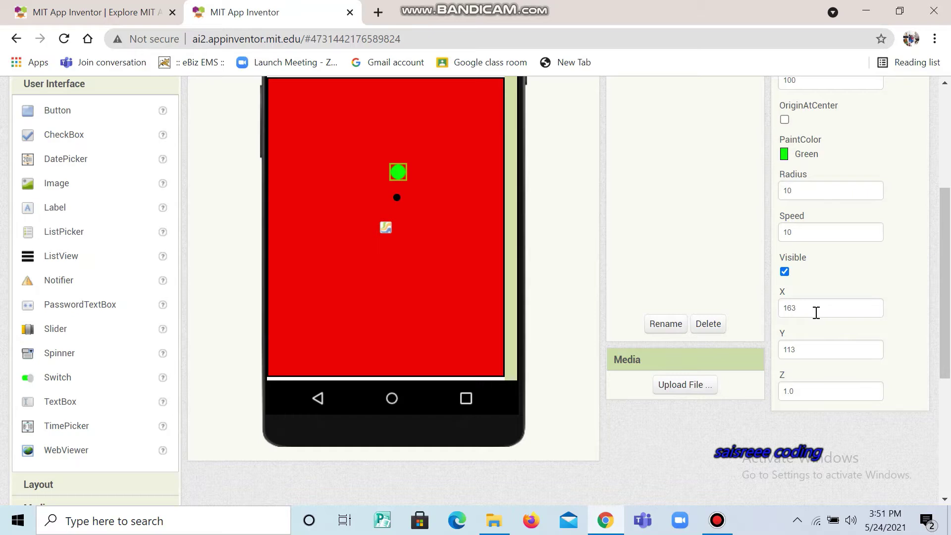
pyautogui.click(823, 348)
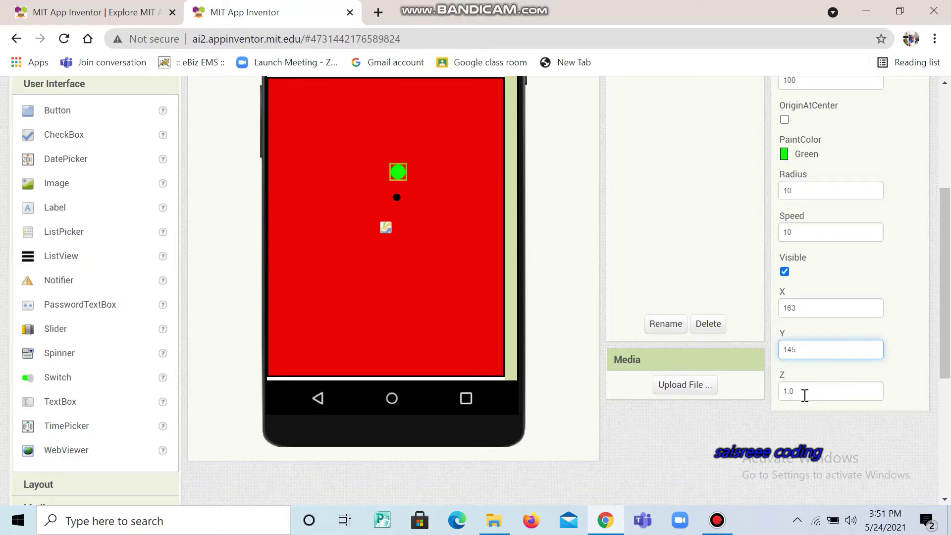
pyautogui.scroll(1, 655, 164)
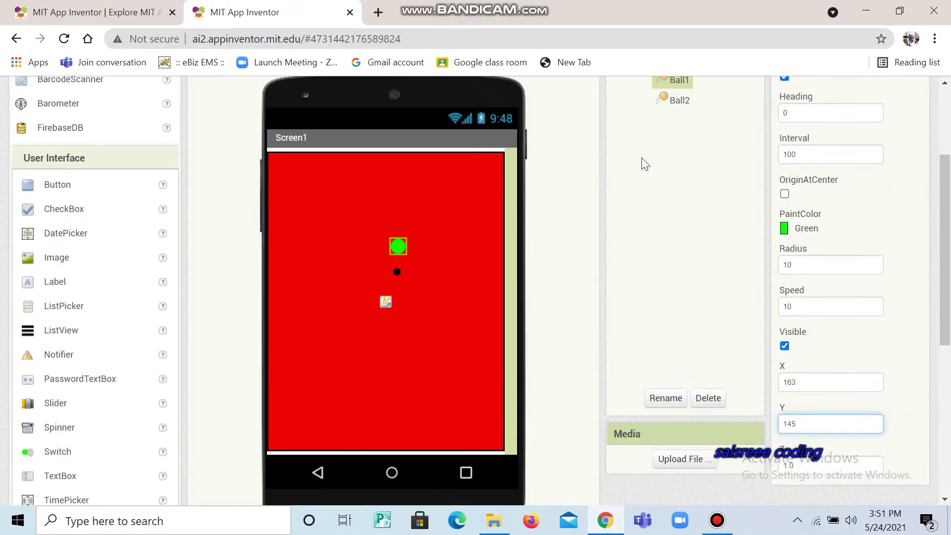
# Move Ball2 to X 180 and Y 204
pyautogui.click(663, 103)
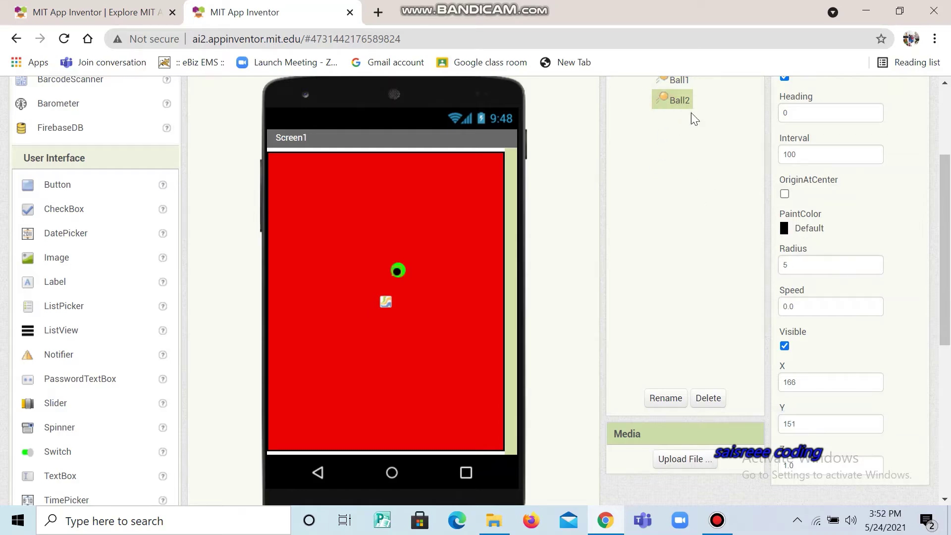
pyautogui.scroll(-1, 815, 310)
pyautogui.click(821, 308)
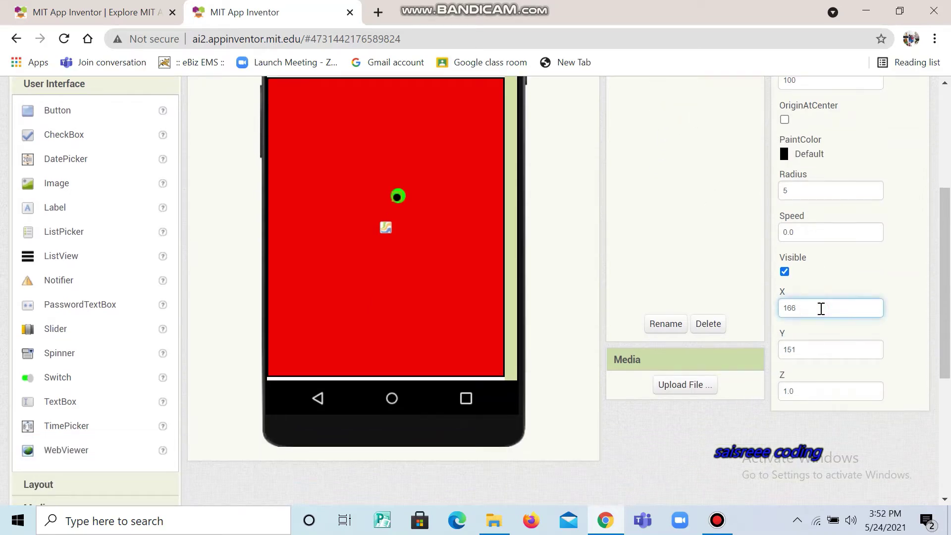
pyautogui.click(836, 356)
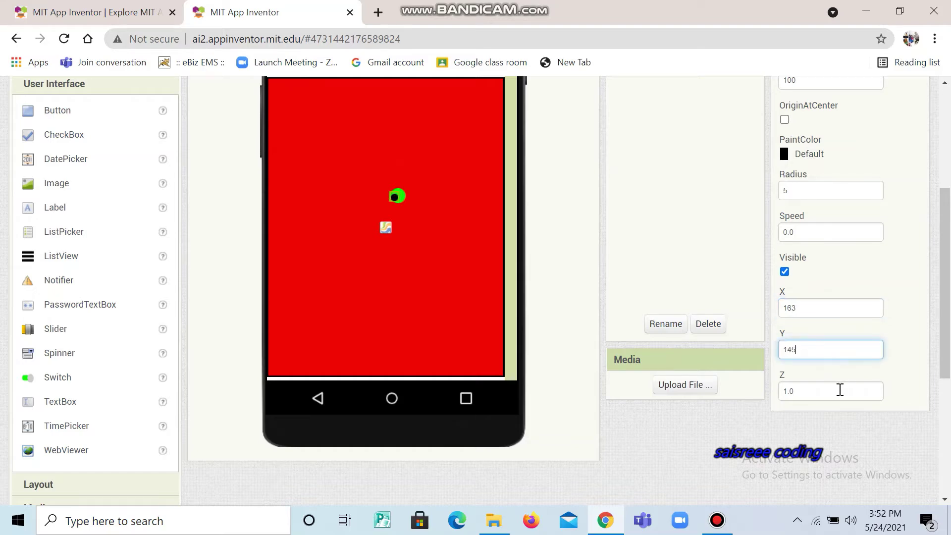
pyautogui.click(827, 457)
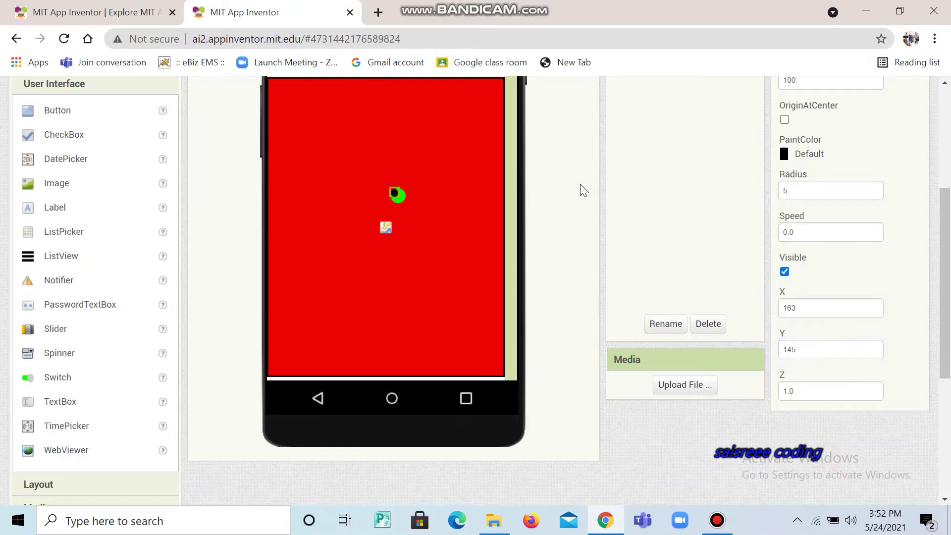
pyautogui.scroll(1, 583, 195)
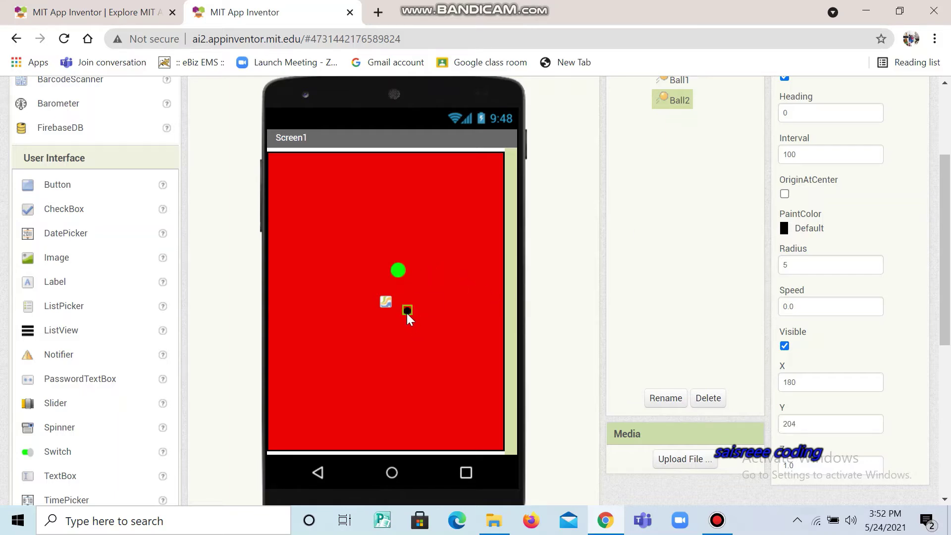
# Set Ball2's PaintColor to Cyan
pyautogui.click(783, 228)
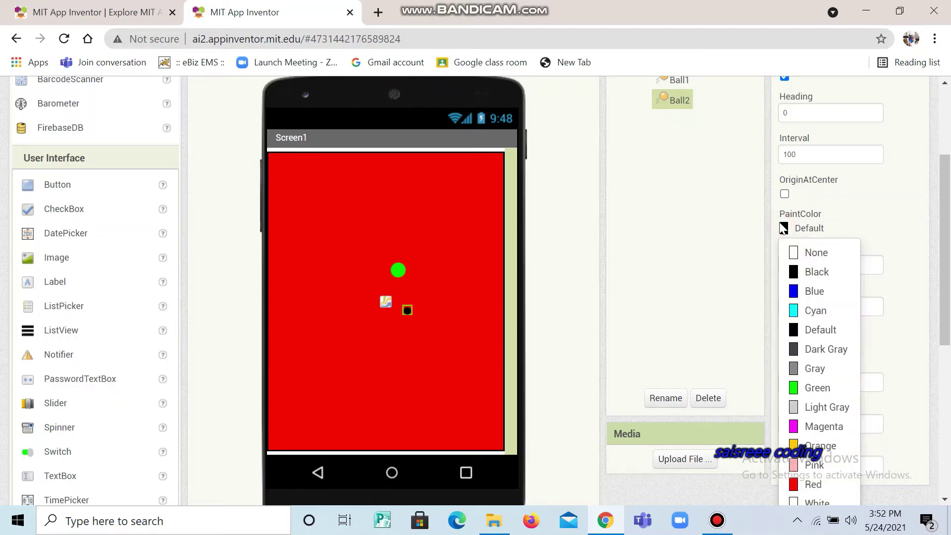
pyautogui.click(806, 310)
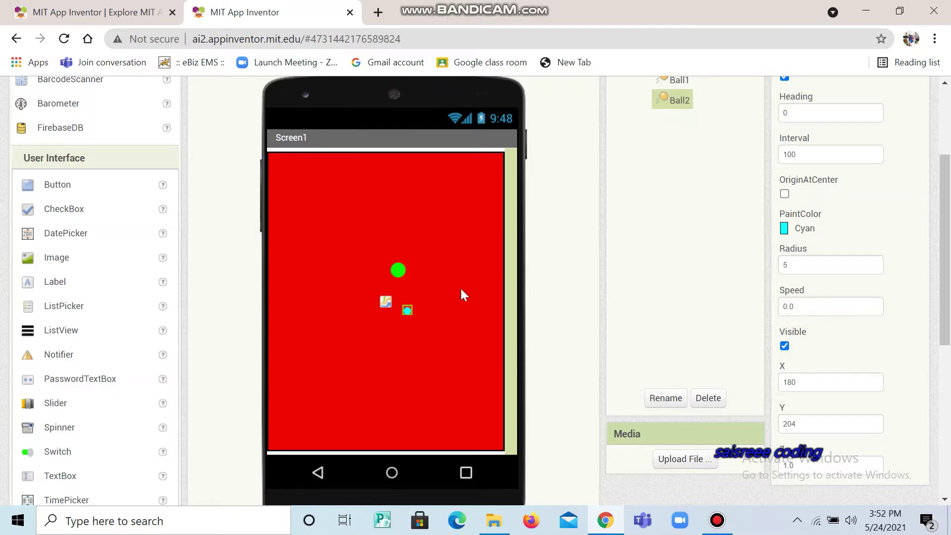
pyautogui.scroll(1, 710, 284)
pyautogui.scroll(1, 709, 284)
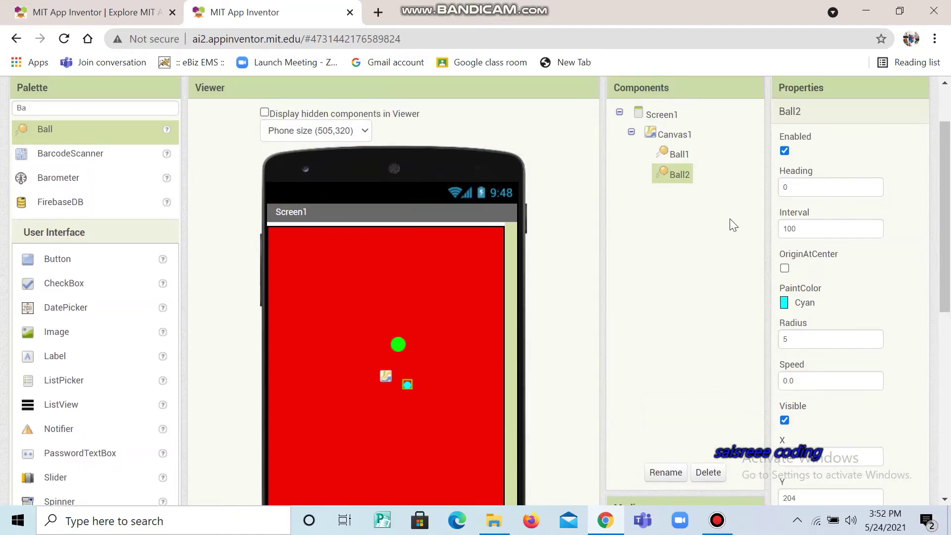
pyautogui.scroll(1, 730, 223)
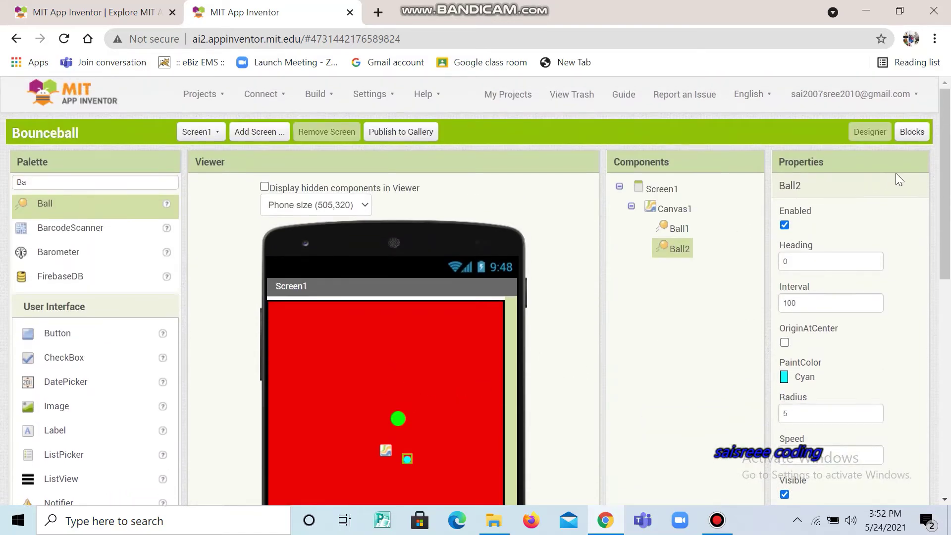
# Add a 'when Ball1.Flung' event block in the Blocks editor
pyautogui.click(913, 132)
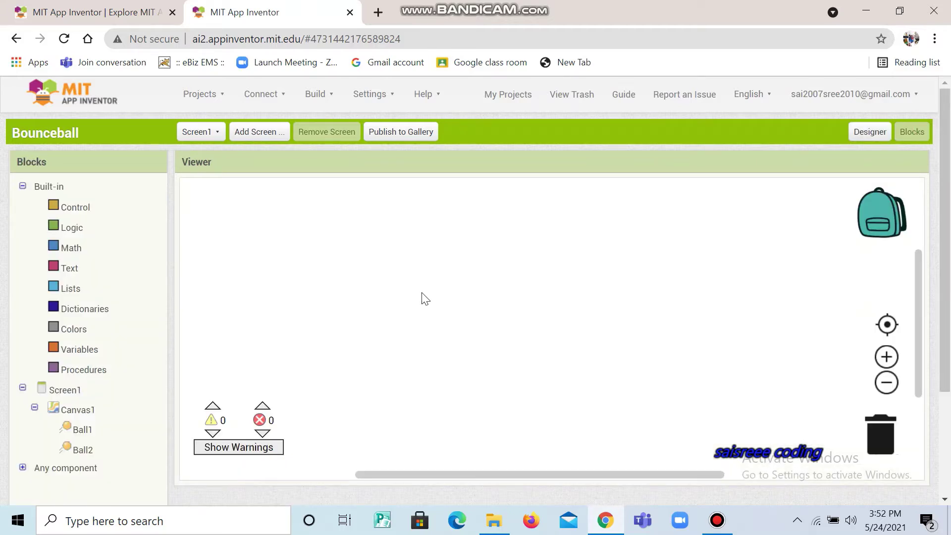
pyautogui.click(82, 429)
pyautogui.scroll(-3, 245, 385)
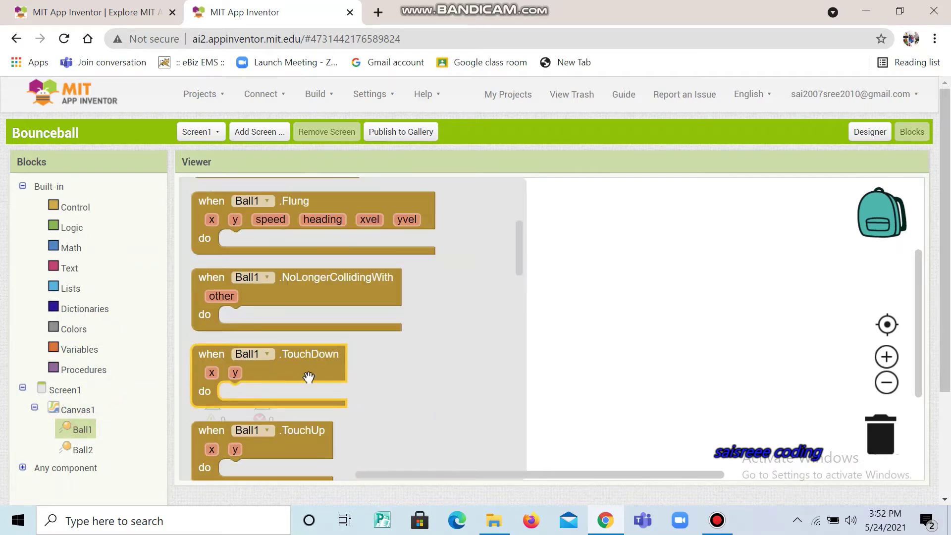
pyautogui.moveTo(335, 204); pyautogui.dragTo(376, 222)
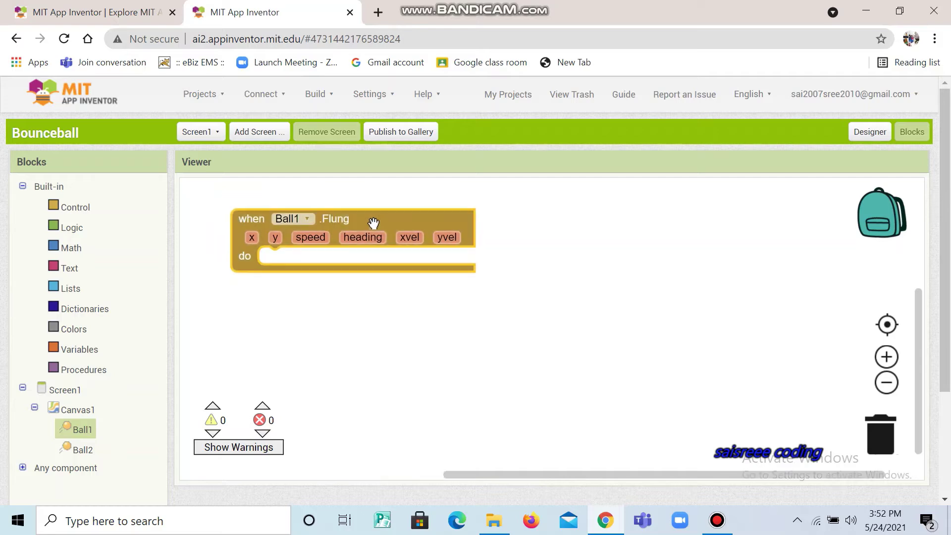
pyautogui.click(351, 424)
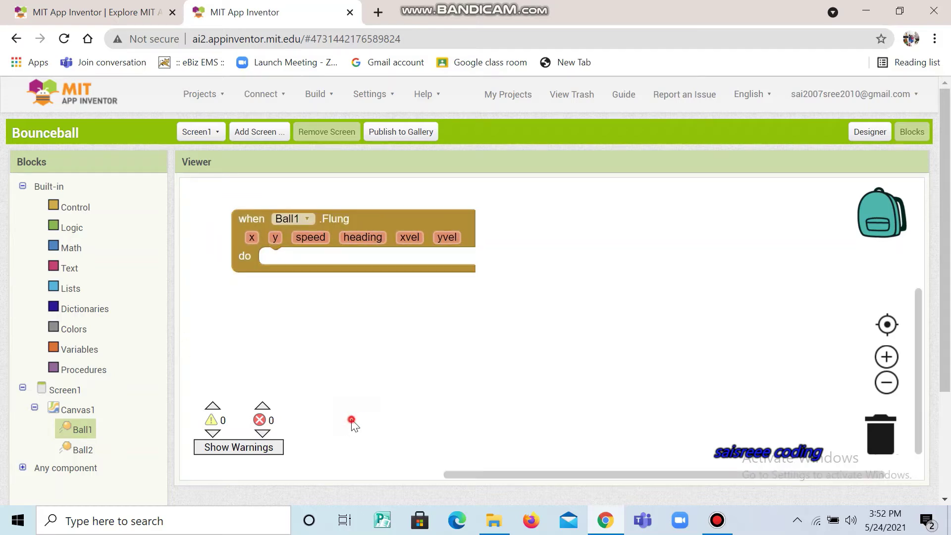
# Put 'set Ball1.Speed to get speed' inside the Ball1.Flung handler
pyautogui.click(71, 431)
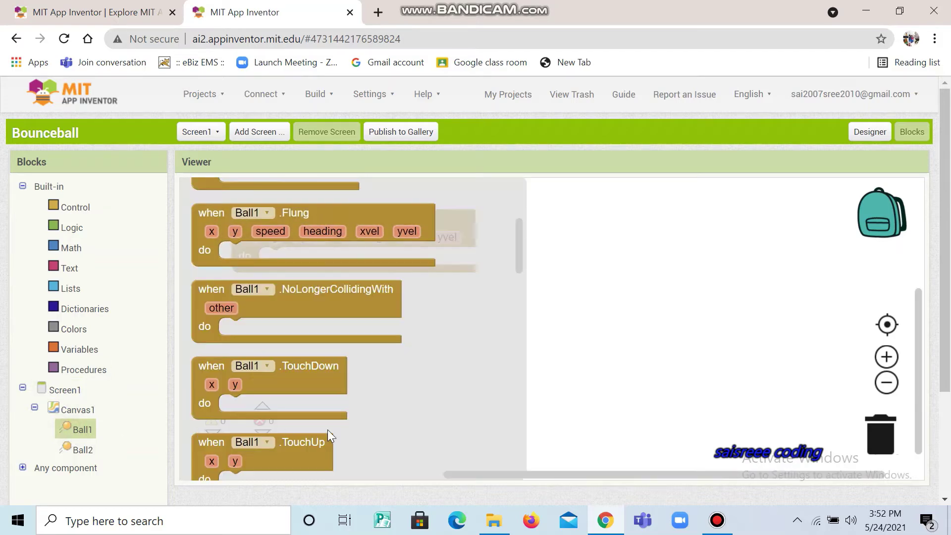
pyautogui.scroll(-5, 371, 424)
pyautogui.scroll(-5, 416, 409)
pyautogui.click(317, 389)
pyautogui.moveTo(326, 390)
pyautogui.mouseDown()
pyautogui.moveTo(402, 270)
pyautogui.moveTo(401, 252)
pyautogui.moveTo(391, 255)
pyautogui.mouseUp()
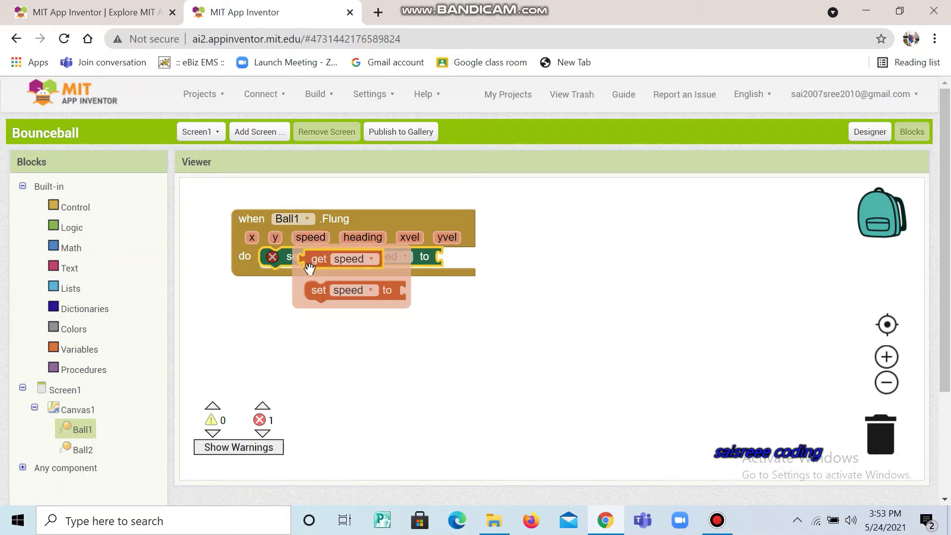
pyautogui.moveTo(310, 237)
pyautogui.moveTo(314, 264)
pyautogui.mouseDown()
pyautogui.moveTo(399, 277)
pyautogui.moveTo(454, 260)
pyautogui.mouseUp()
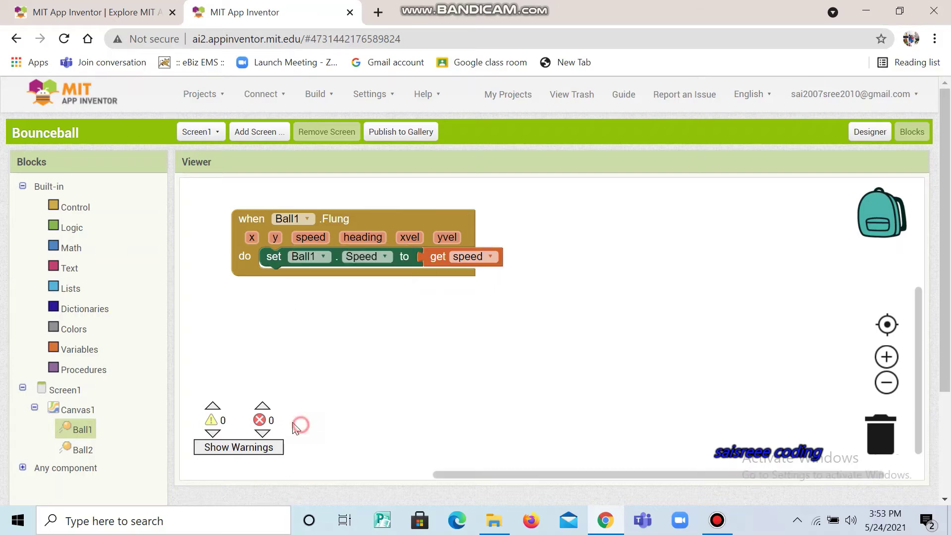
# Add 'set Ball1.Heading to get heading' to the Ball1.Flung handler
pyautogui.click(68, 427)
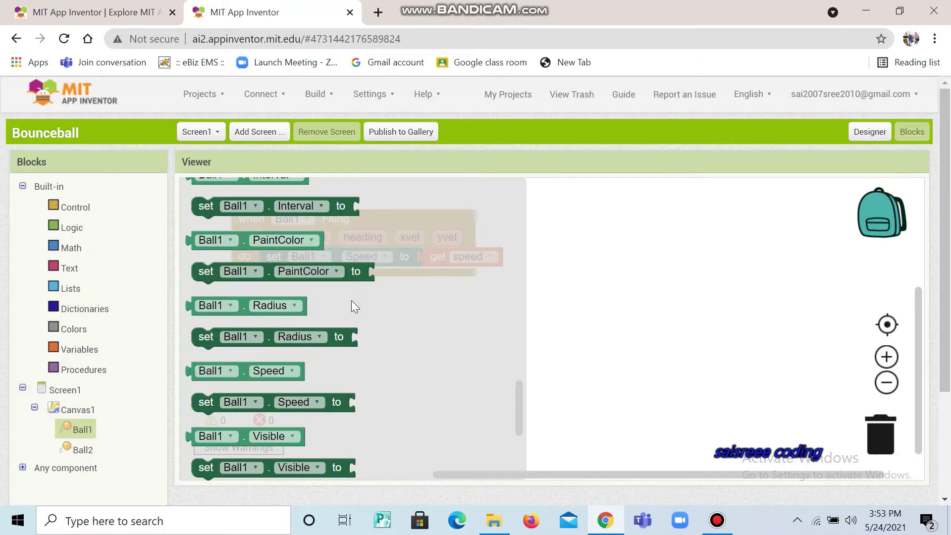
pyautogui.scroll(3, 351, 299)
pyautogui.scroll(-3, 350, 299)
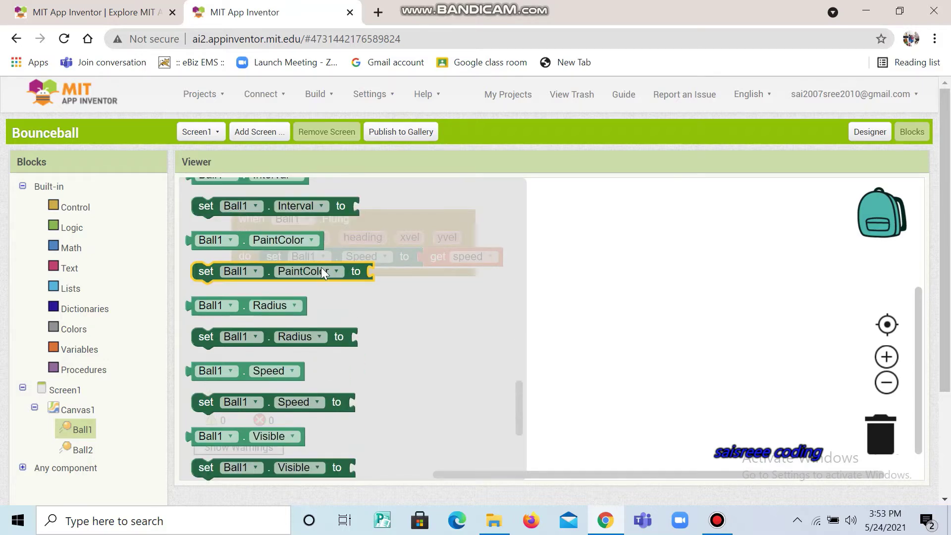
pyautogui.moveTo(353, 272); pyautogui.dragTo(418, 273)
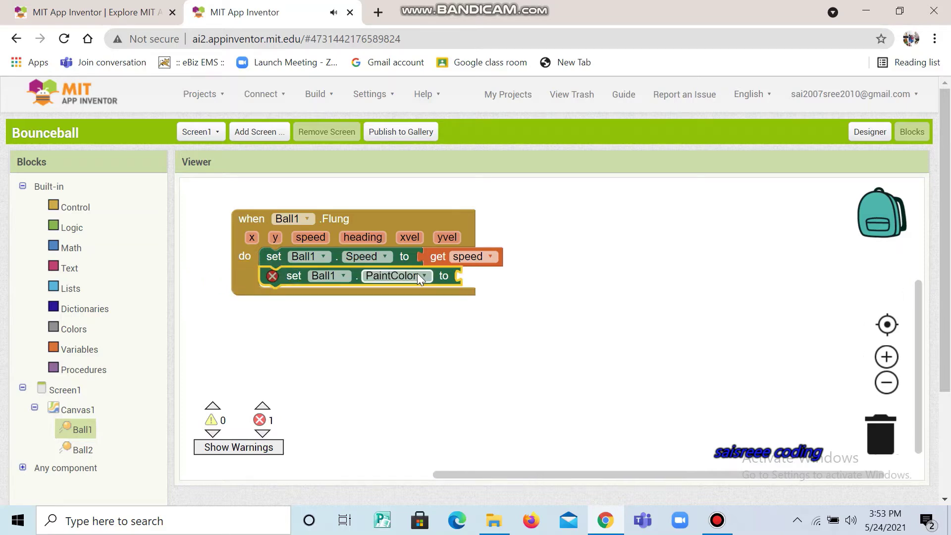
pyautogui.click(422, 275)
pyautogui.click(380, 309)
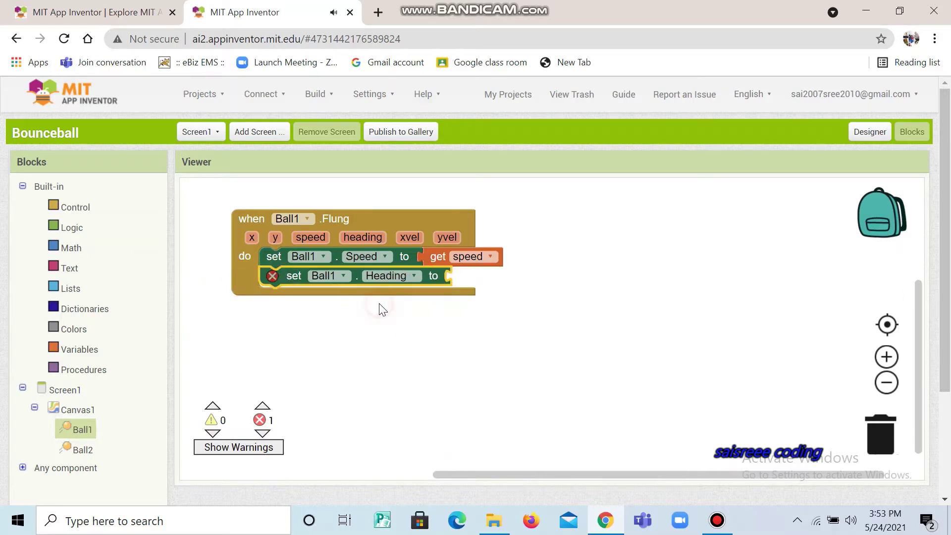
pyautogui.moveTo(362, 237)
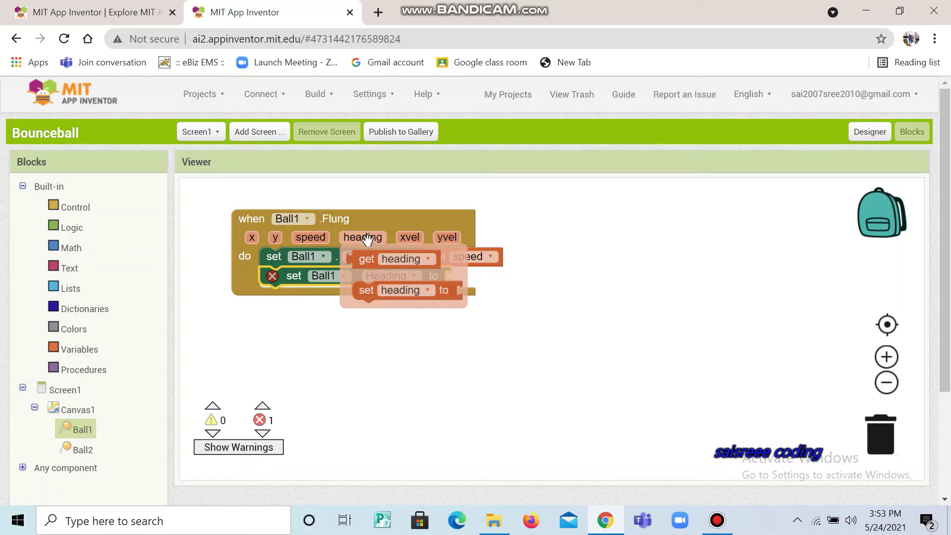
pyautogui.click(363, 263)
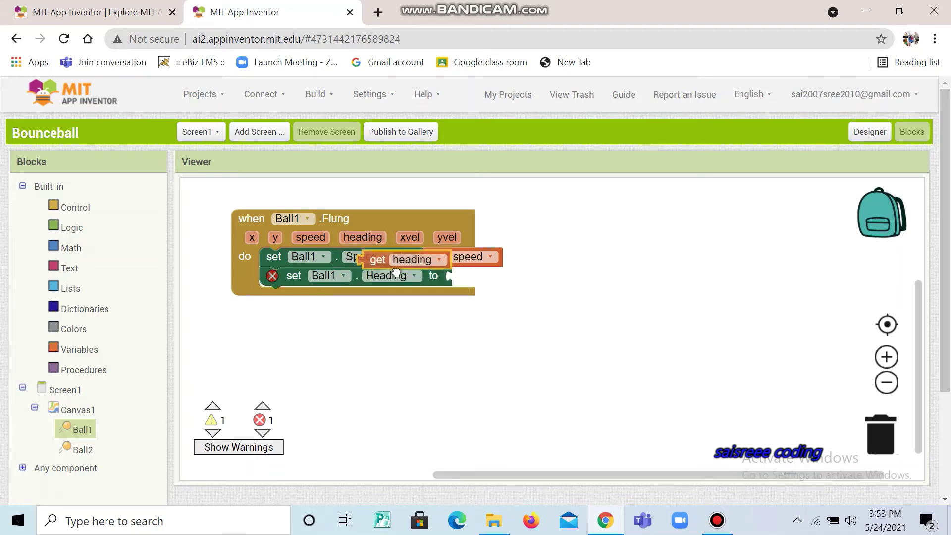
pyautogui.moveTo(362, 264); pyautogui.dragTo(456, 276)
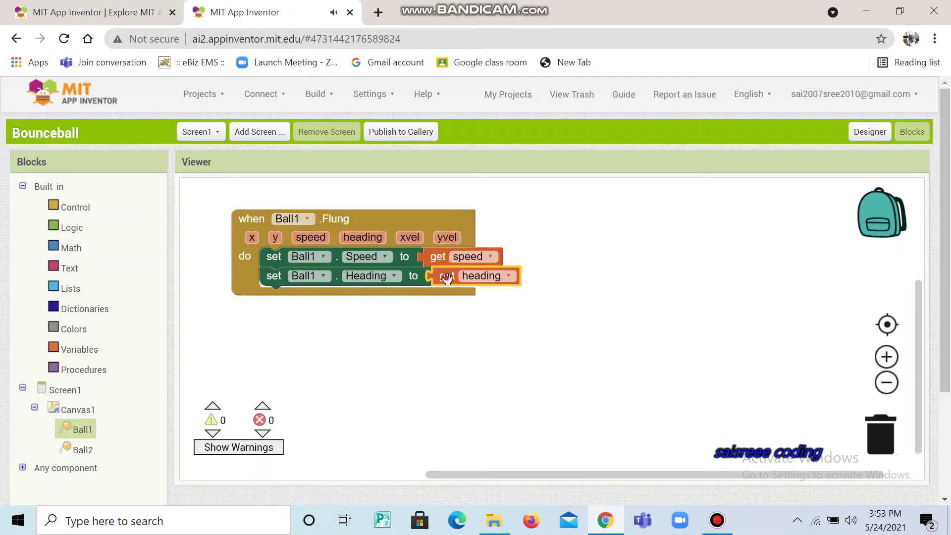
pyautogui.moveTo(439, 275)
pyautogui.mouseDown()
pyautogui.moveTo(446, 333)
pyautogui.moveTo(496, 282)
pyautogui.mouseUp()
# Duplicate the Ball1.Flung handler and place the copy at the upper right
pyautogui.rightClick(440, 218)
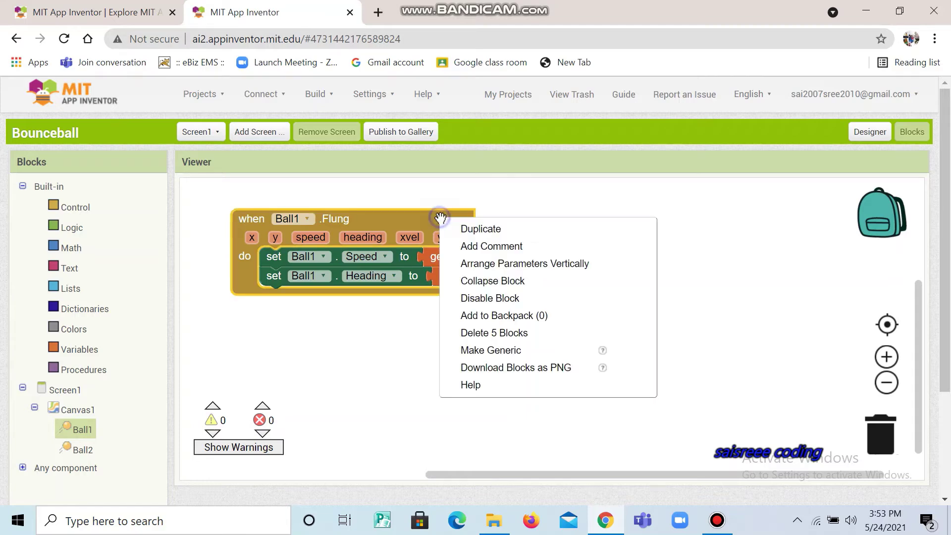
pyautogui.click(470, 229)
pyautogui.moveTo(469, 253); pyautogui.dragTo(691, 275)
pyautogui.moveTo(495, 281); pyautogui.dragTo(644, 198)
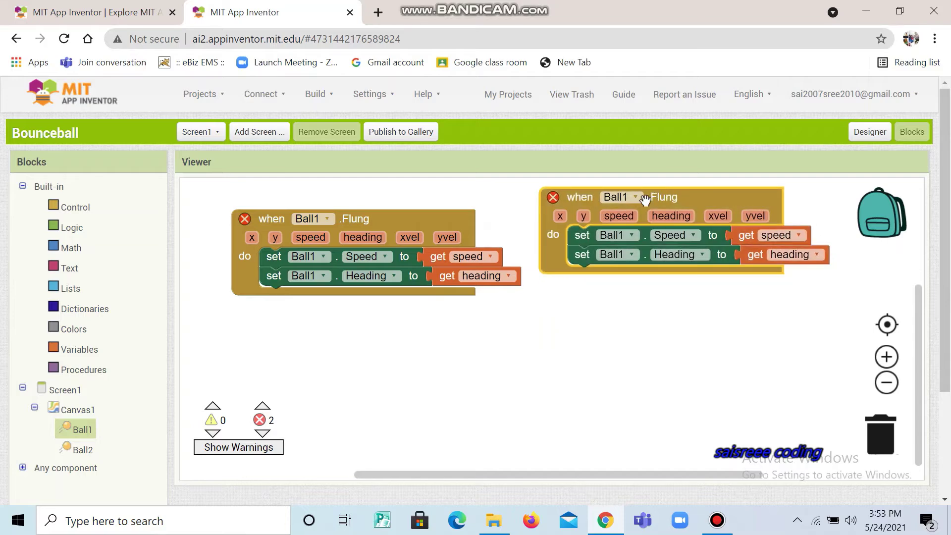
# Switch the copy's event, Speed setter and Heading setter from Ball1 to Ball2
pyautogui.click(619, 196)
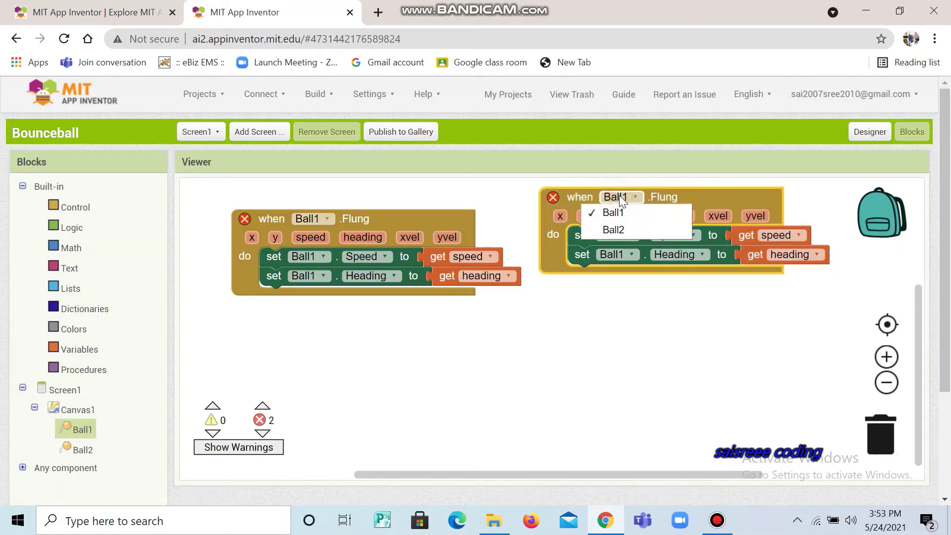
pyautogui.click(621, 230)
pyautogui.click(618, 235)
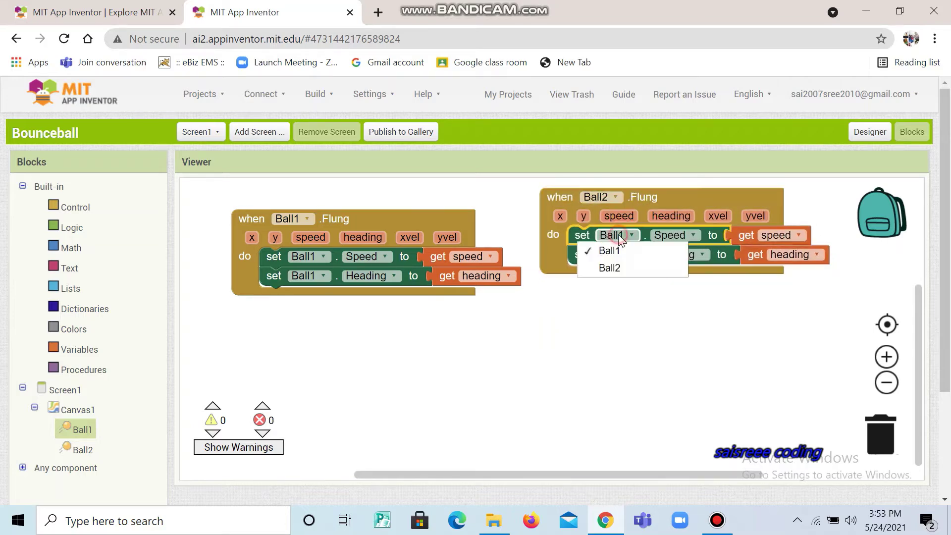
pyautogui.click(621, 266)
pyautogui.click(618, 254)
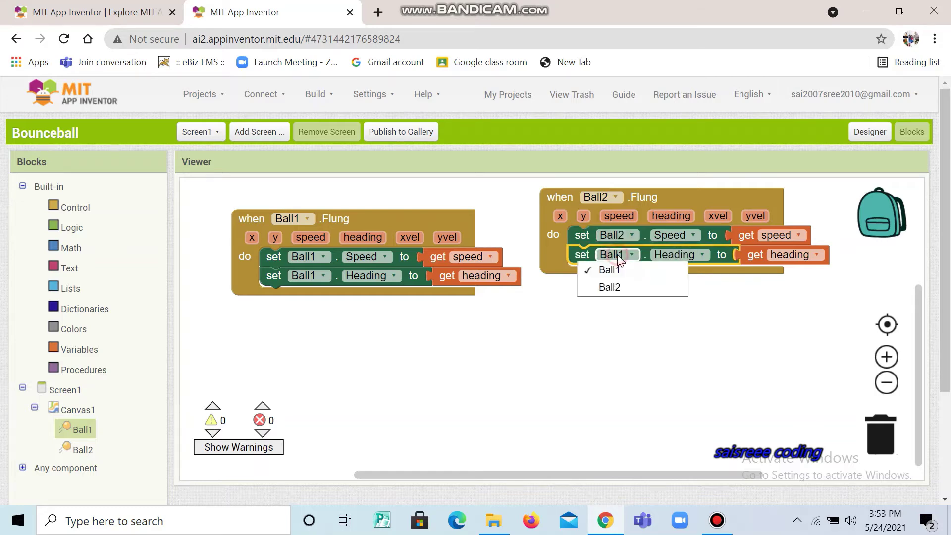
pyautogui.click(619, 284)
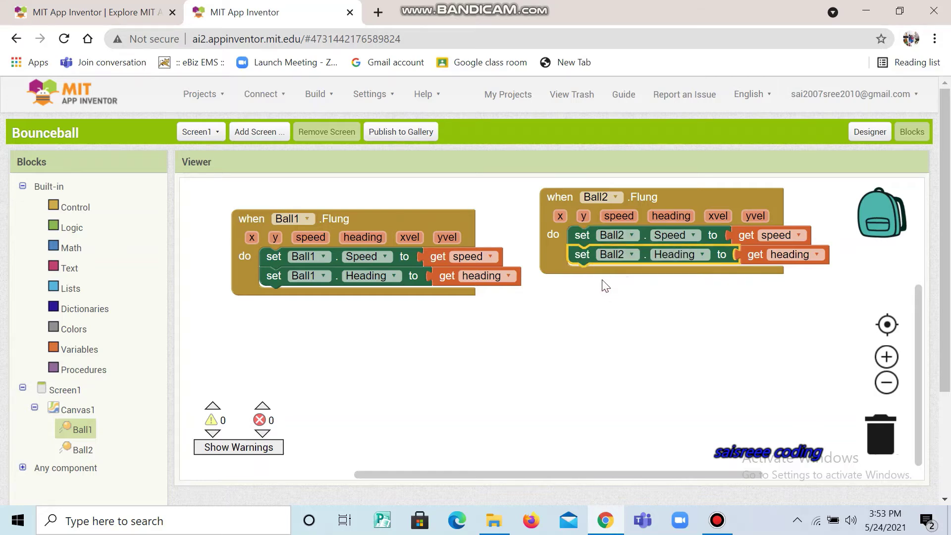
# Add a when Ball1.EdgeReached handler that calls Ball1.Bounce with the edge value
pyautogui.click(82, 430)
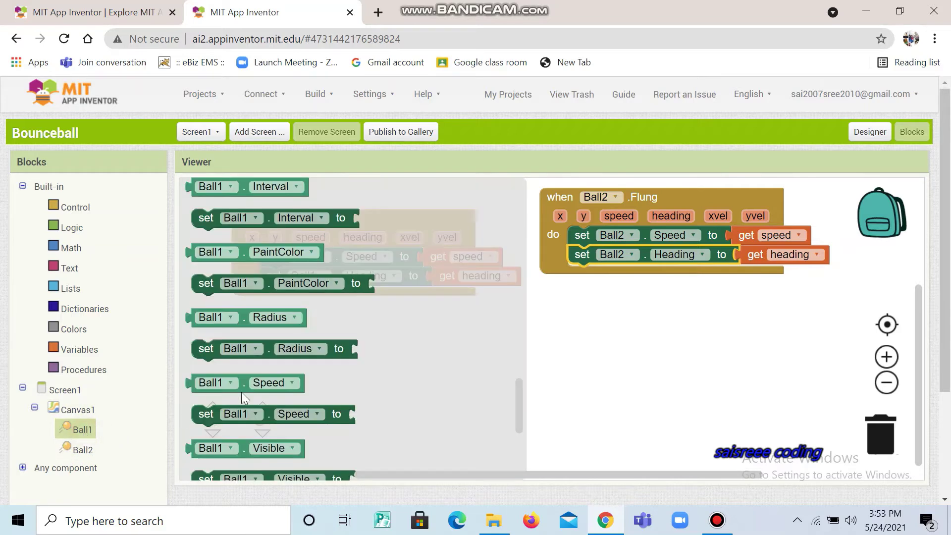
pyautogui.scroll(10, 378, 370)
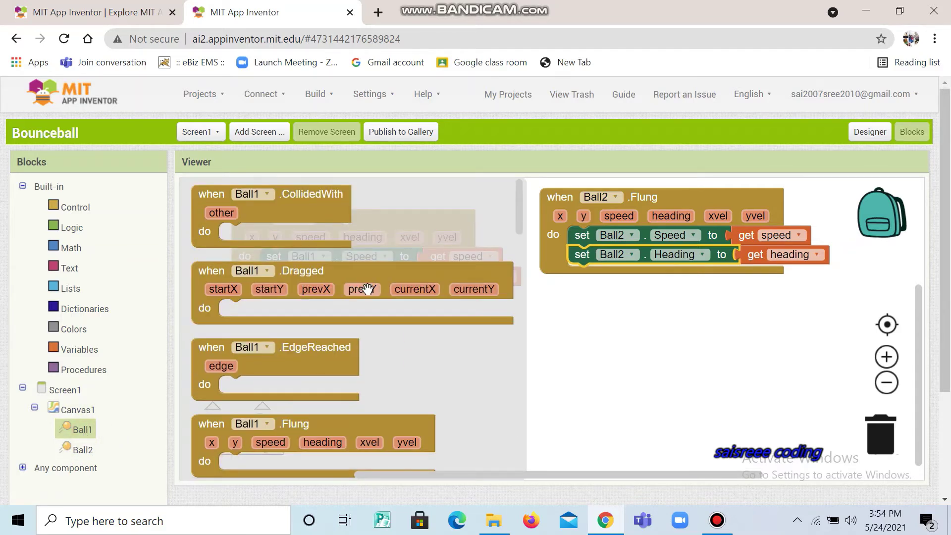
pyautogui.click(338, 350)
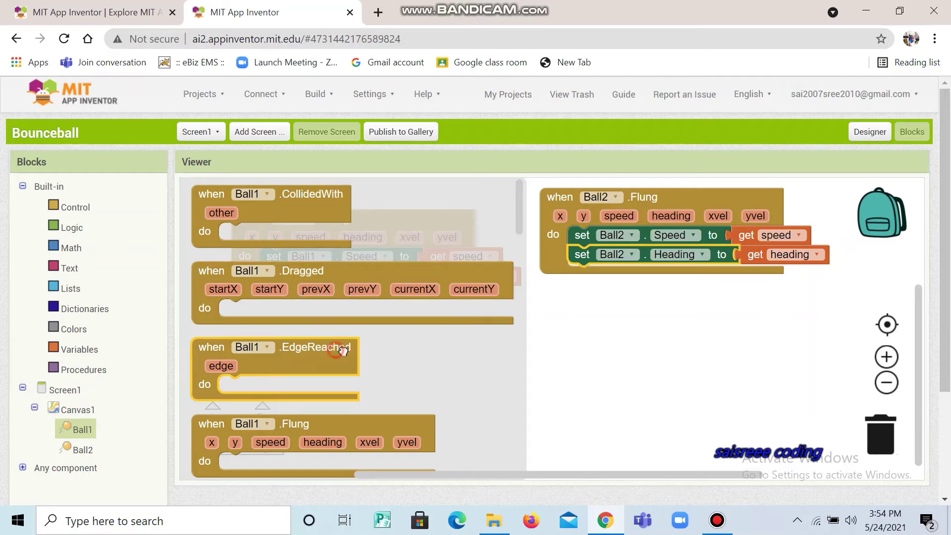
pyautogui.moveTo(362, 351); pyautogui.dragTo(427, 335)
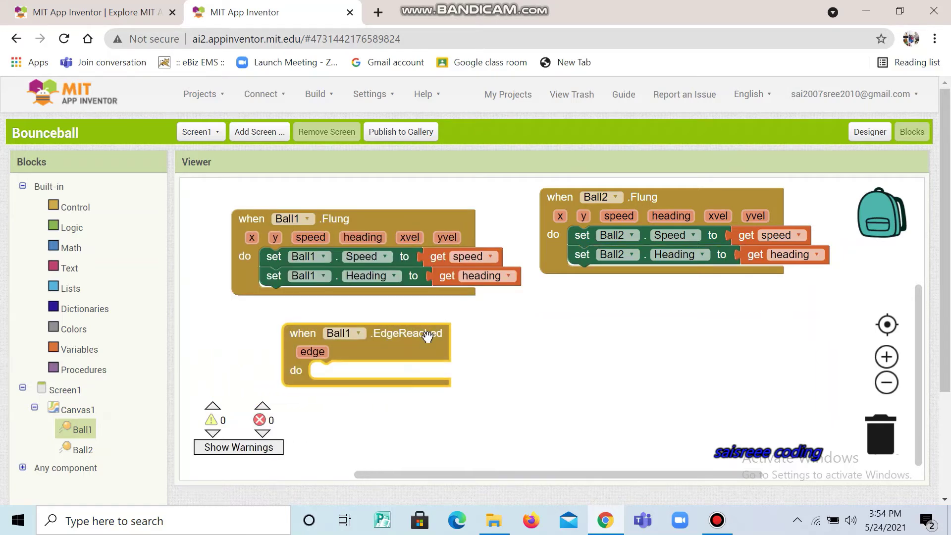
pyautogui.click(75, 429)
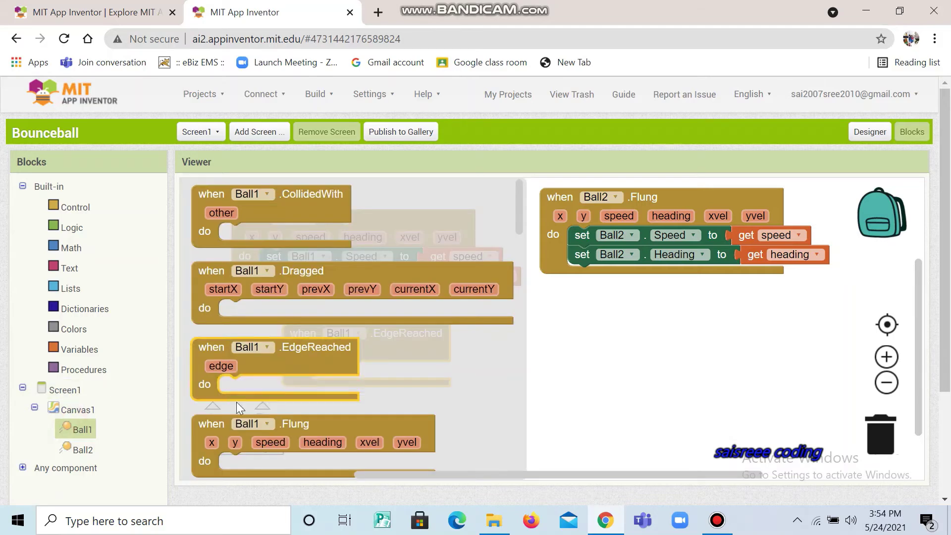
pyautogui.scroll(-3, 326, 412)
pyautogui.scroll(-3, 326, 412)
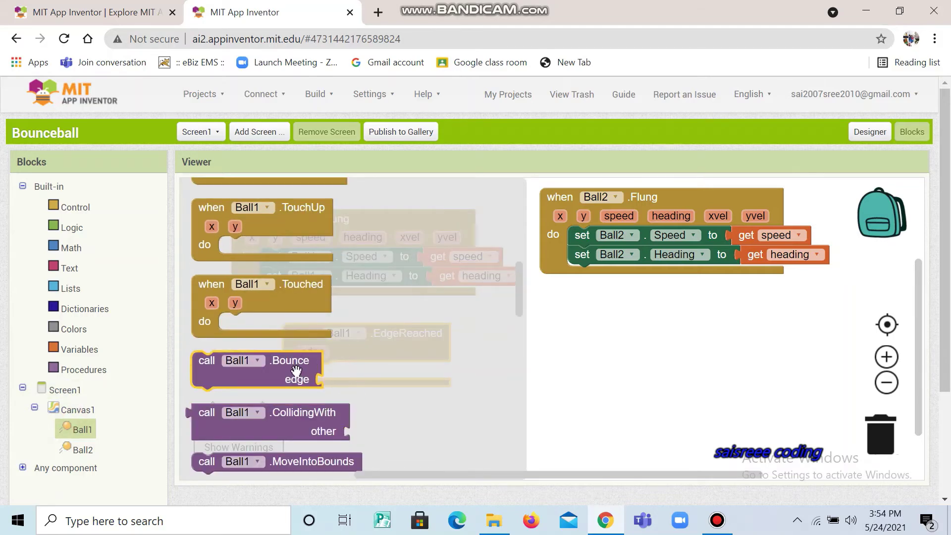
pyautogui.moveTo(296, 371); pyautogui.dragTo(416, 386)
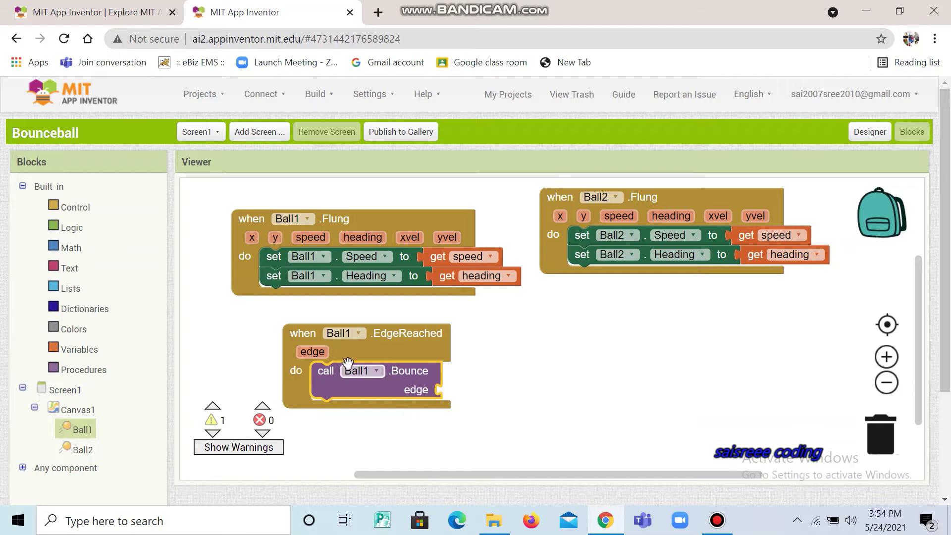
pyautogui.moveTo(312, 351)
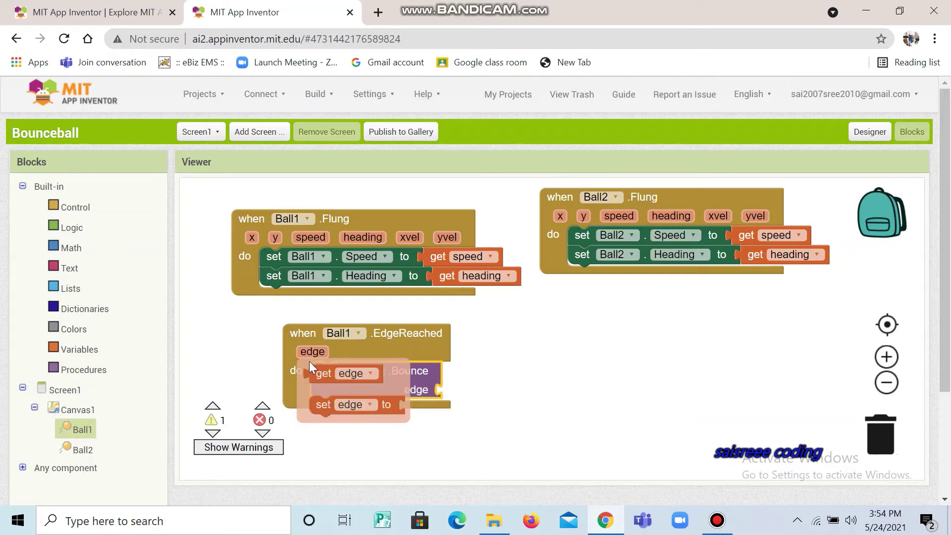
pyautogui.moveTo(321, 373)
pyautogui.mouseDown()
pyautogui.moveTo(450, 416)
pyautogui.moveTo(457, 400)
pyautogui.mouseUp()
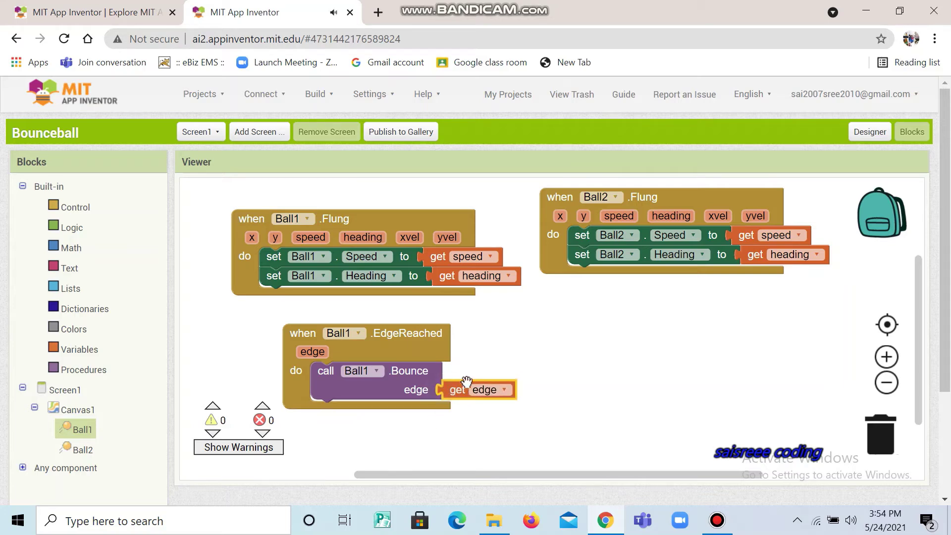
# Duplicate the EdgeReached handler and switch both its Ball1 dropdowns to Ball2
pyautogui.rightClick(422, 335)
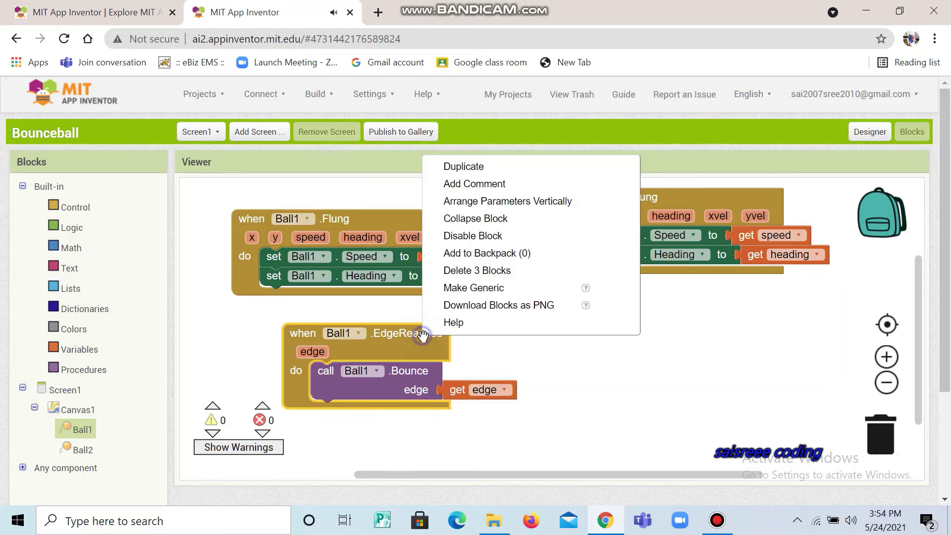
pyautogui.click(486, 165)
pyautogui.moveTo(431, 363); pyautogui.dragTo(684, 299)
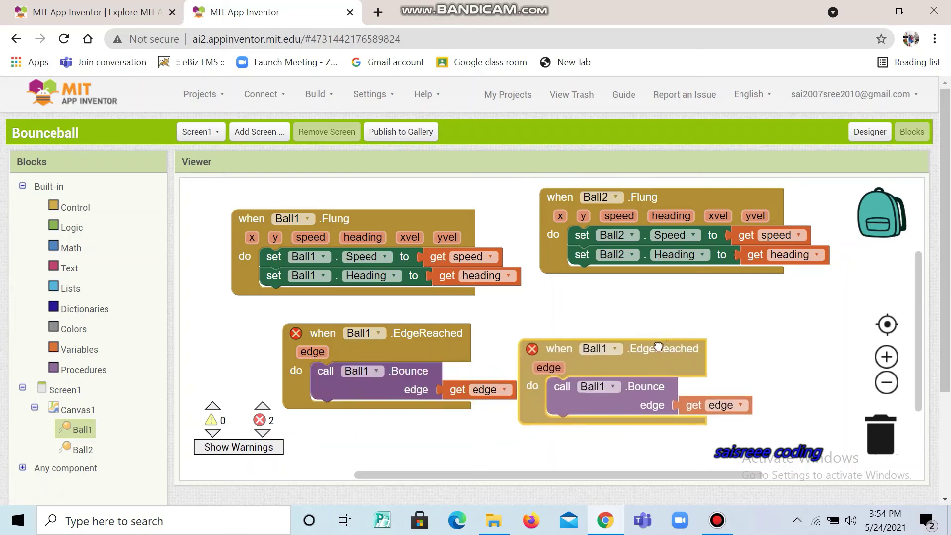
pyautogui.click(654, 304)
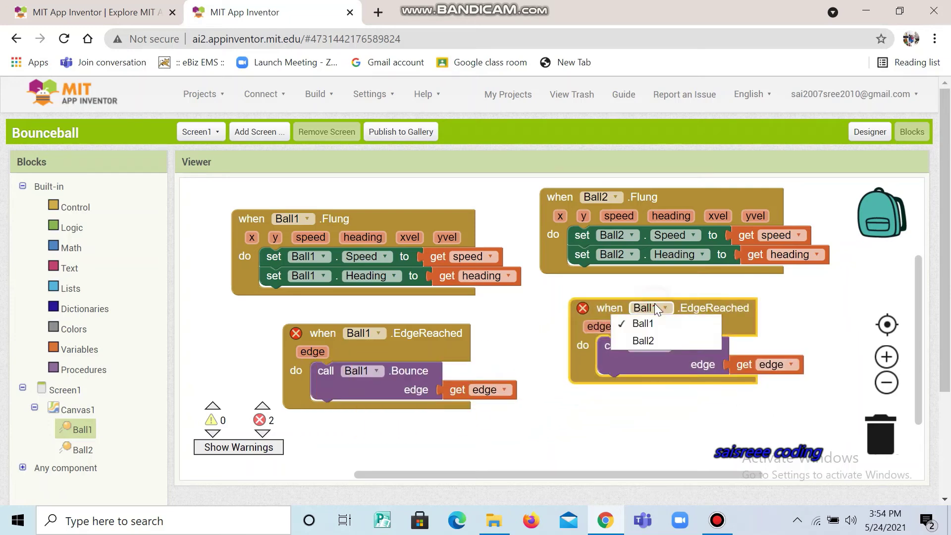
pyautogui.click(654, 334)
pyautogui.click(653, 347)
pyautogui.click(641, 378)
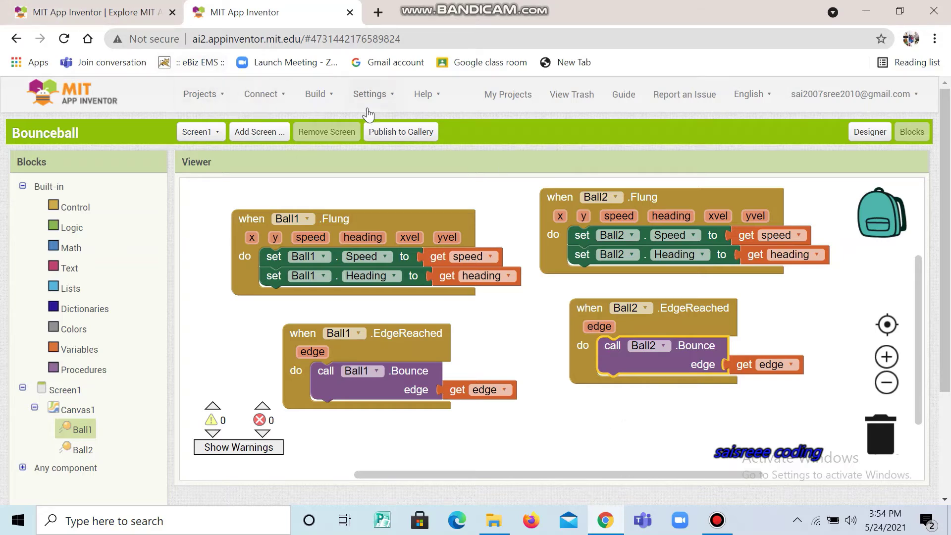
# Build Bounceball with App (provide QR code for .apk) and wait for the QR code
pyautogui.click(324, 95)
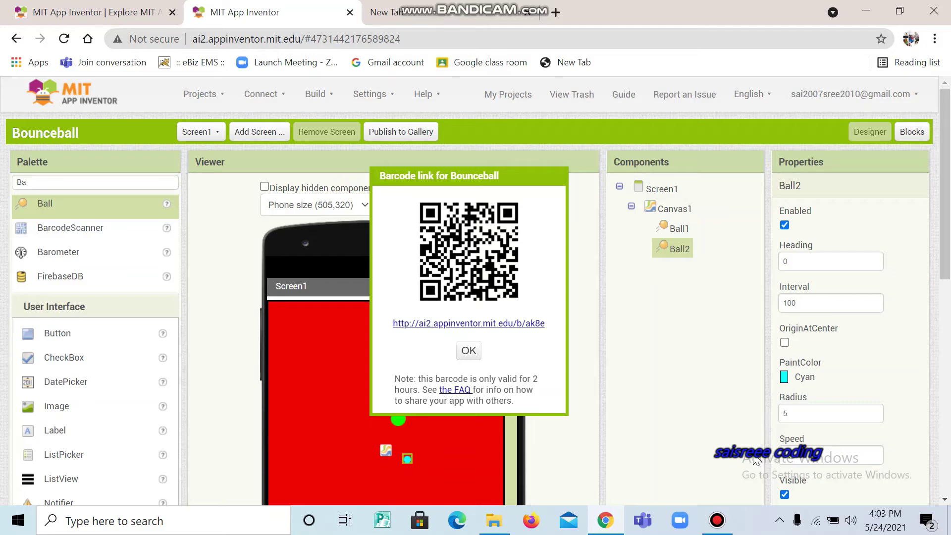
# Close the barcode dialog and change Ball2's Speed from 15 to 18
pyautogui.click(793, 460)
pyautogui.scroll(-1, 793, 459)
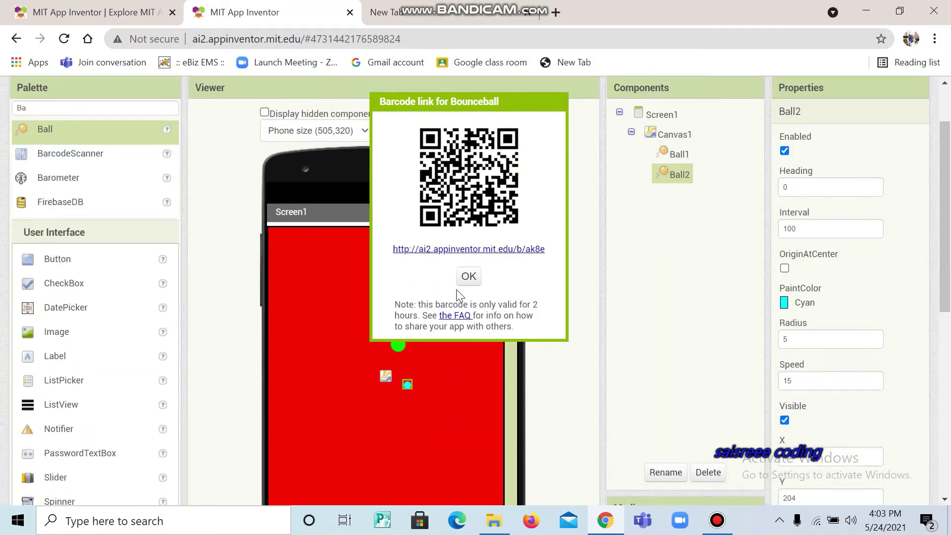
pyautogui.click(467, 276)
pyautogui.click(823, 376)
pyautogui.press('BackSpace')
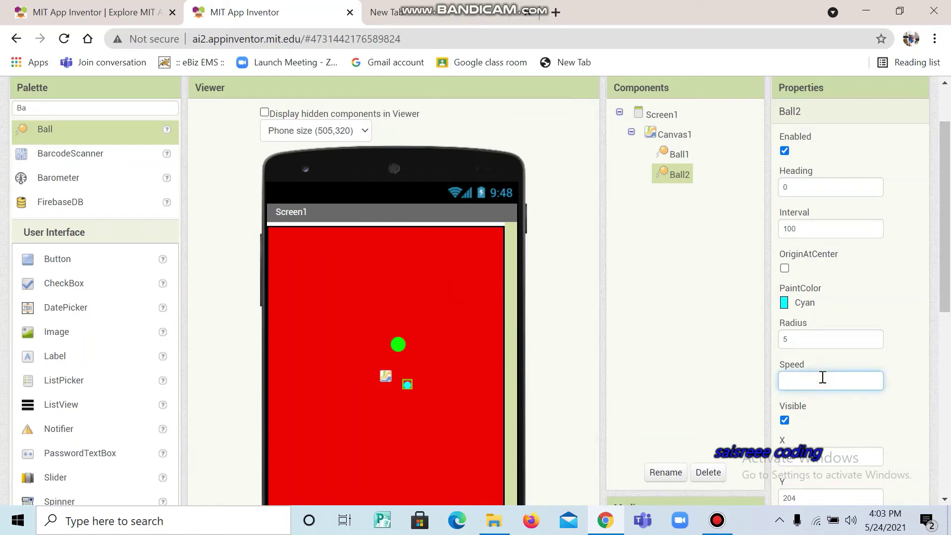
pyautogui.write('18')
pyautogui.click(732, 293)
pyautogui.scroll(2, 252, 133)
# Rebuild Bounceball as an .apk with a fresh QR code download link
pyautogui.click(316, 95)
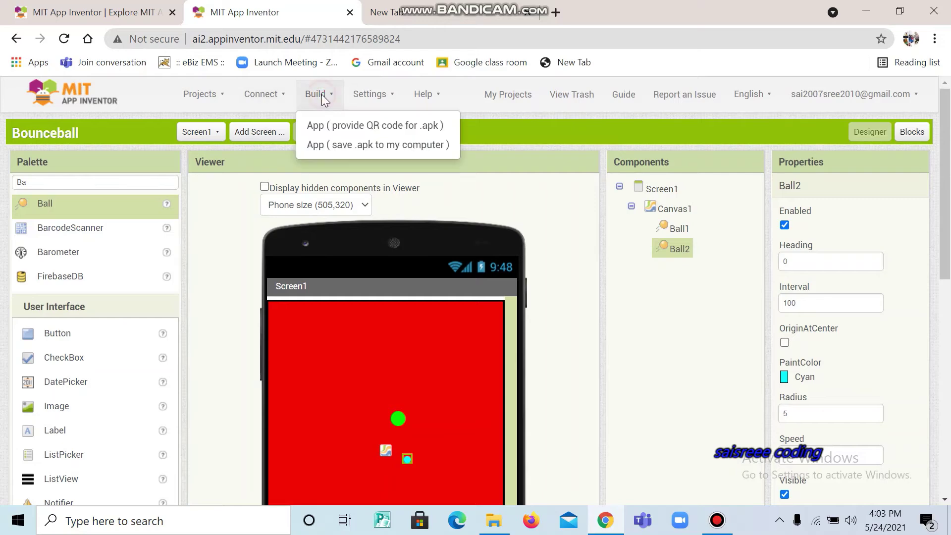
pyautogui.click(325, 127)
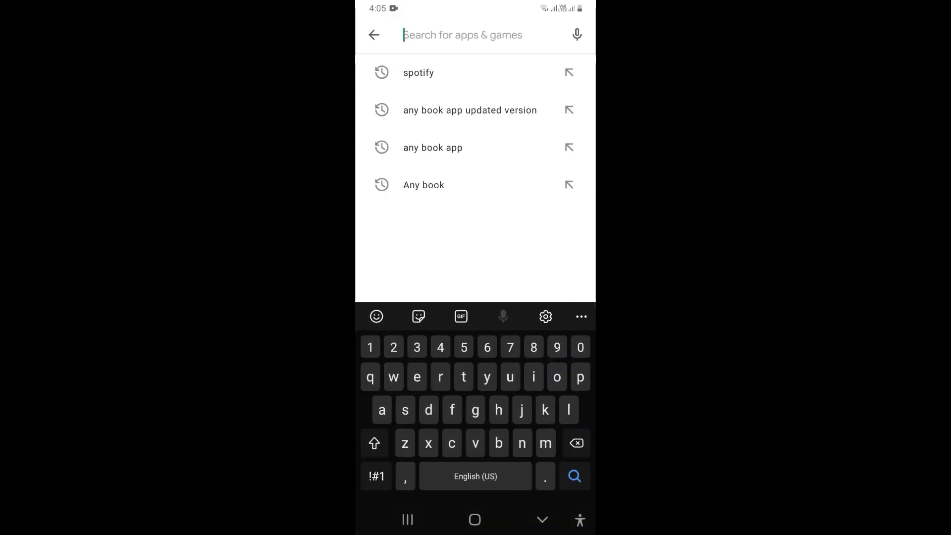
pyautogui.write('q')
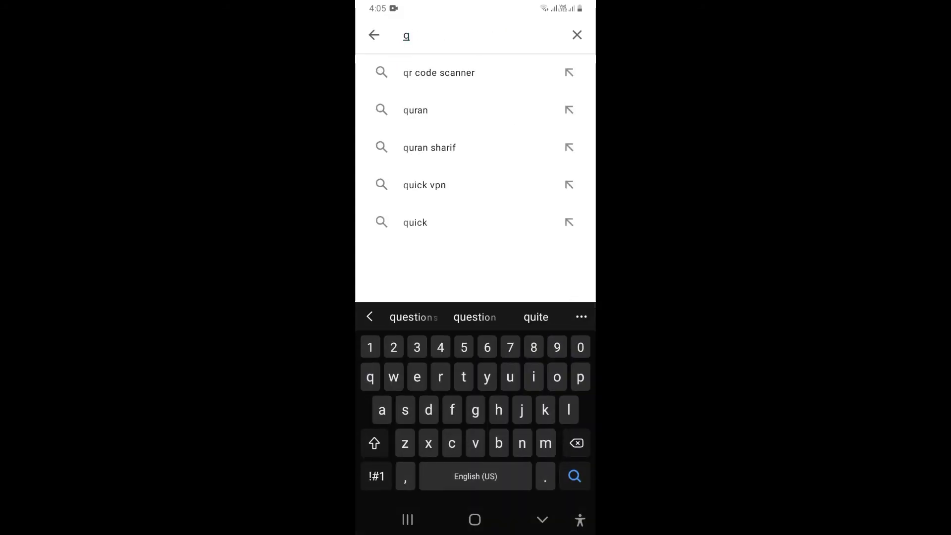
pyautogui.write('r')
# Find QR & Barcode Scanner by searching 'qr code scanner', then return to the home screen
pyautogui.click(512, 72)
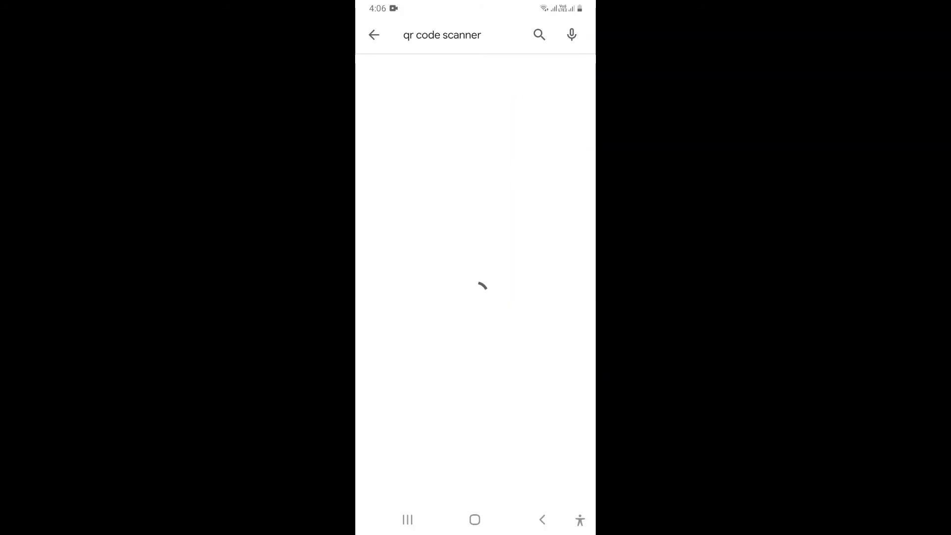
pyautogui.click(532, 123)
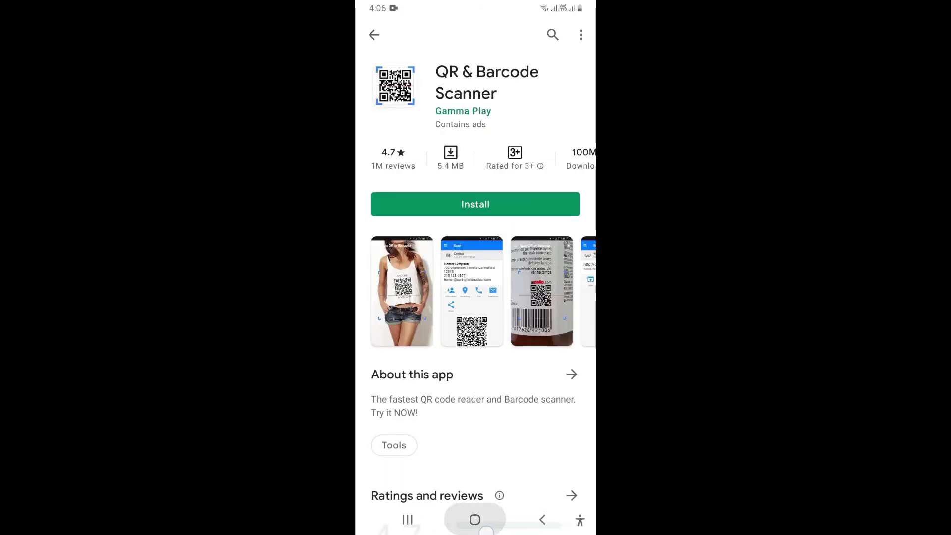
pyautogui.click(475, 519)
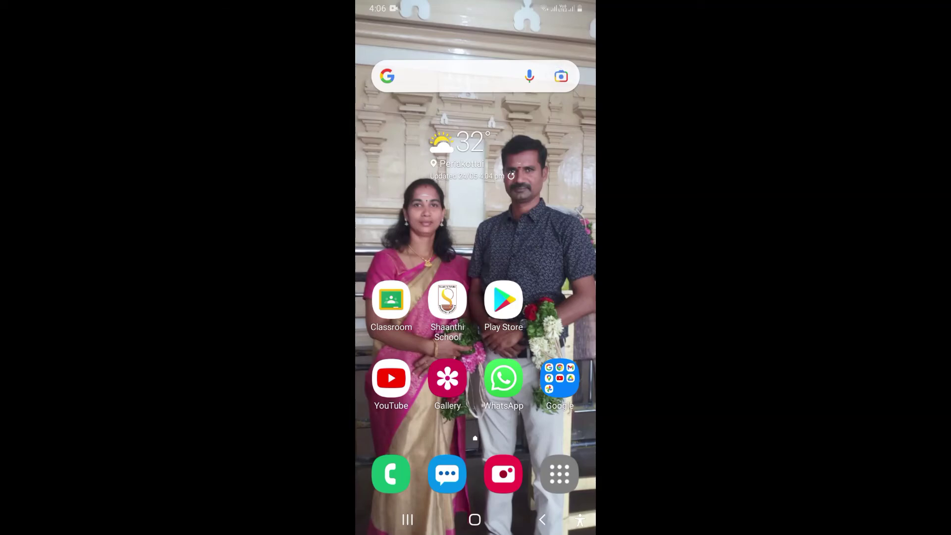
# Scan the laptop's Bounceball QR code with Google Lens and open the appinventor link
pyautogui.click(560, 76)
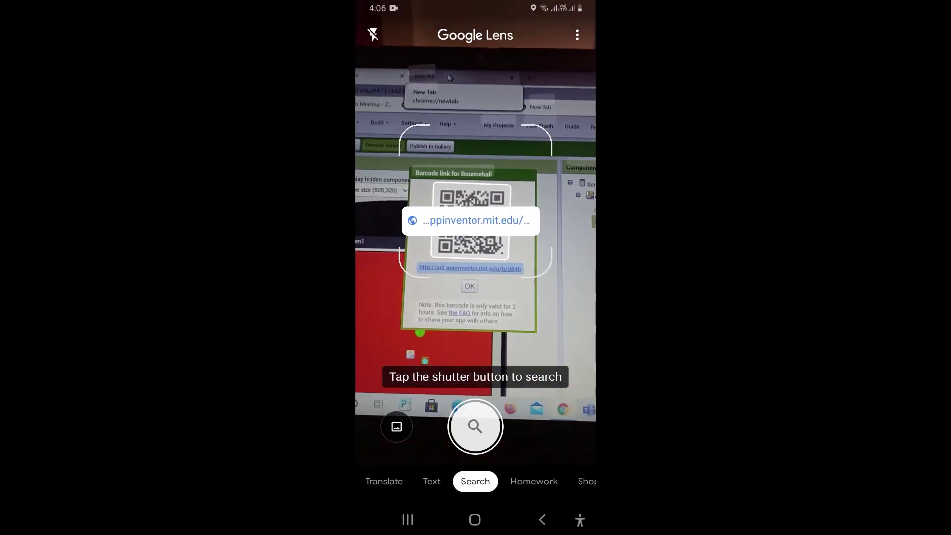
pyautogui.click(475, 425)
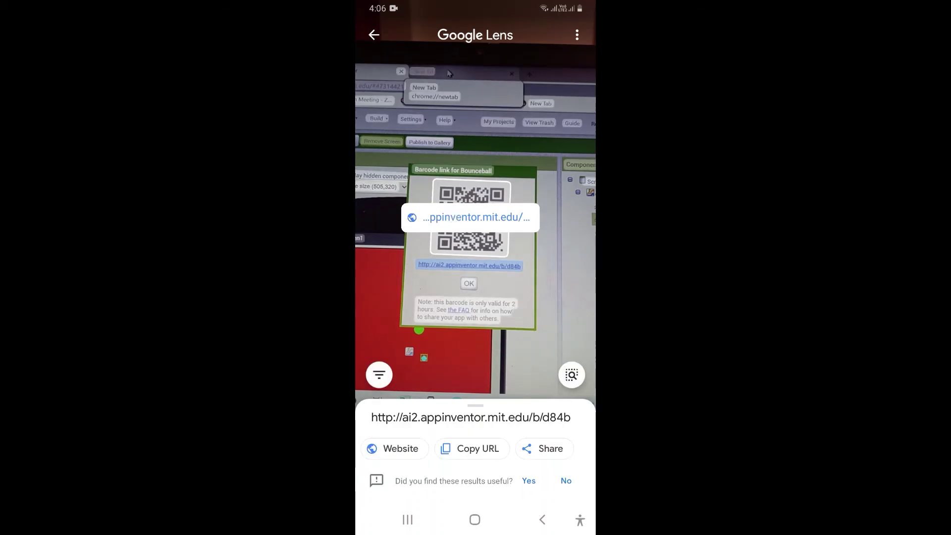
pyautogui.click(392, 448)
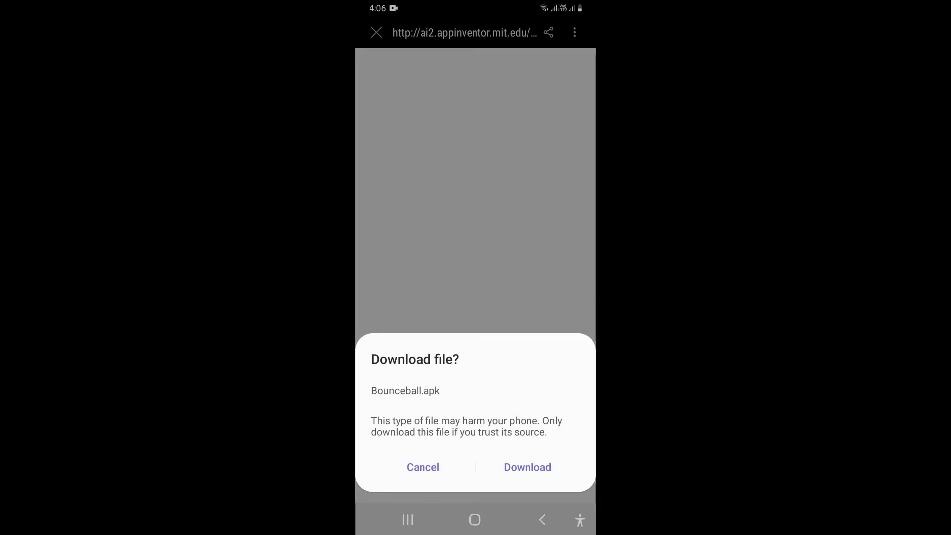
# Reopen the scanned appinventor link and accept the APK download warning
pyautogui.click(539, 467)
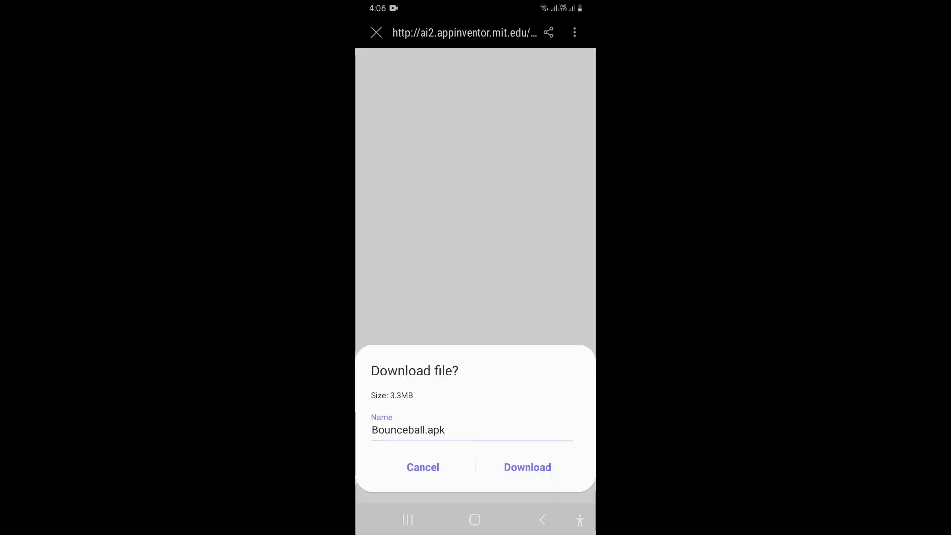
pyautogui.click(432, 429)
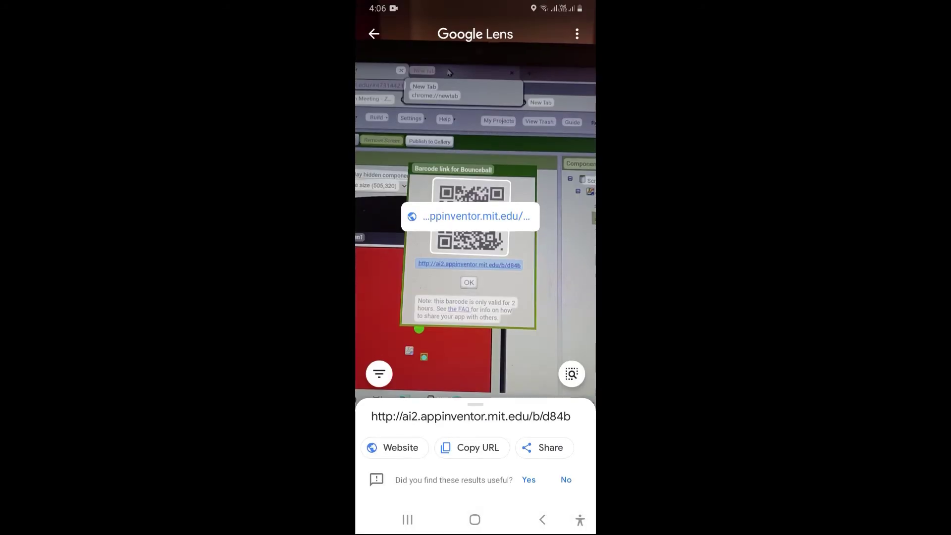
pyautogui.click(484, 217)
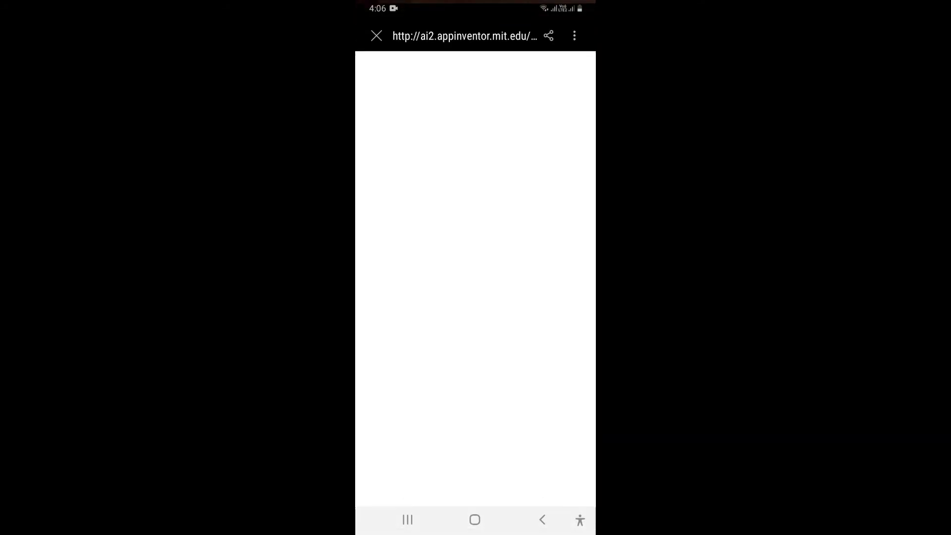
pyautogui.click(527, 470)
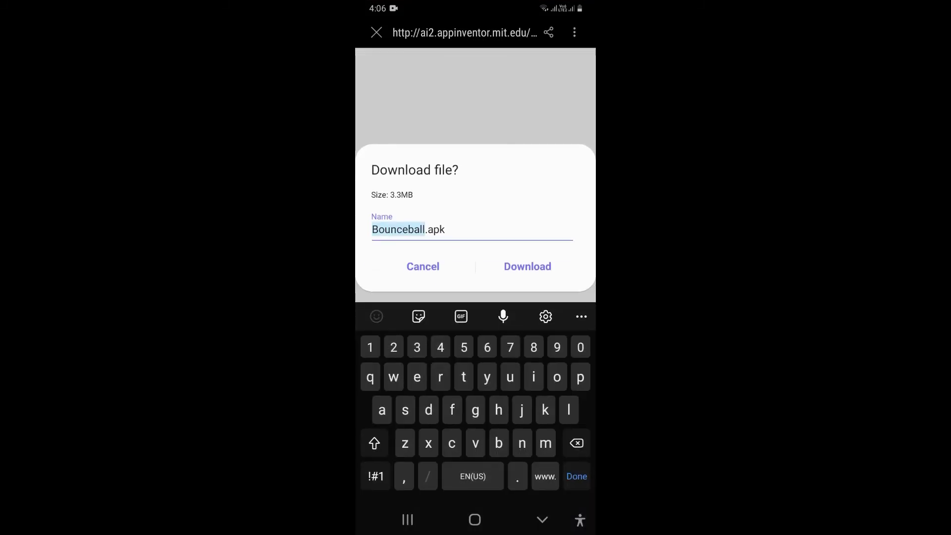
# Keep the file name Bounceball.apk, download it, and check the completion notification
pyautogui.click(425, 227)
pyautogui.click(423, 229)
pyautogui.click(422, 246)
pyautogui.moveTo(423, 245); pyautogui.dragTo(425, 245)
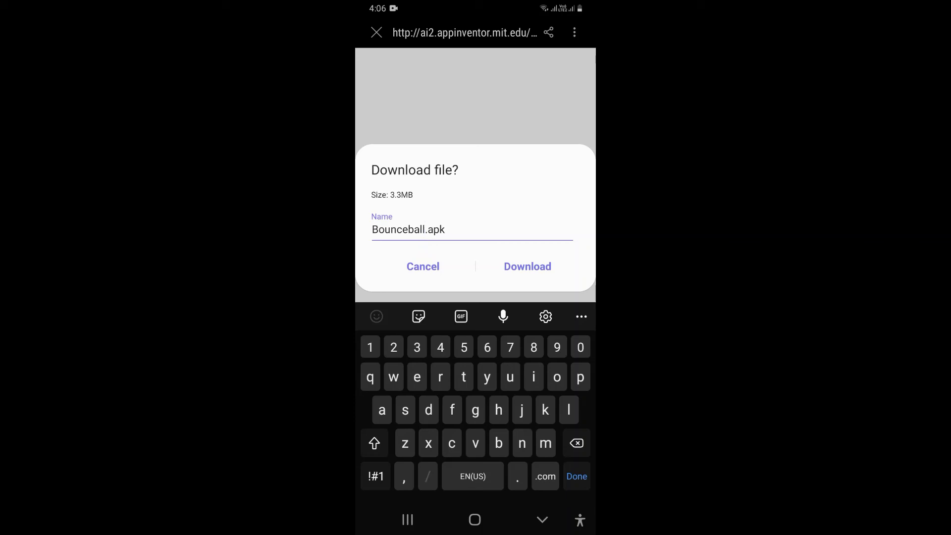
pyautogui.click(537, 271)
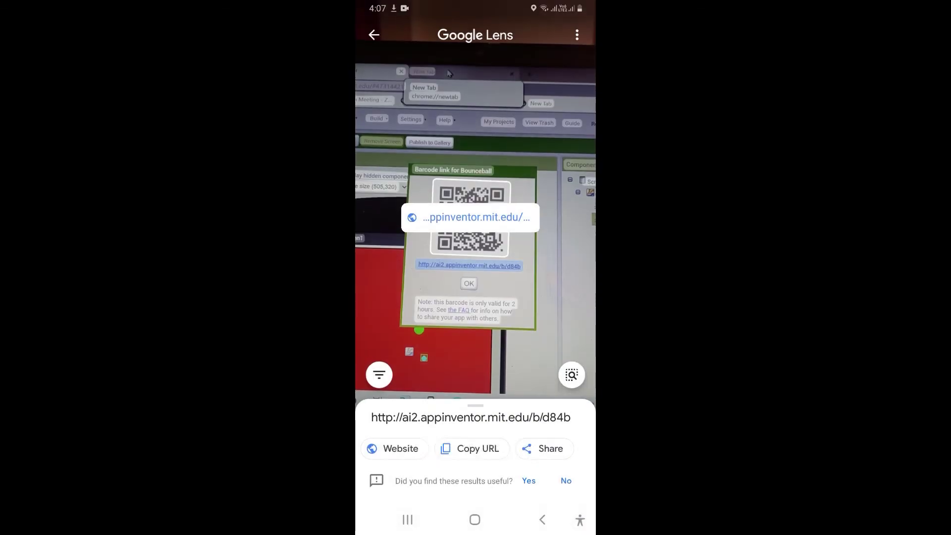
pyautogui.moveTo(475, 4); pyautogui.dragTo(476, 334)
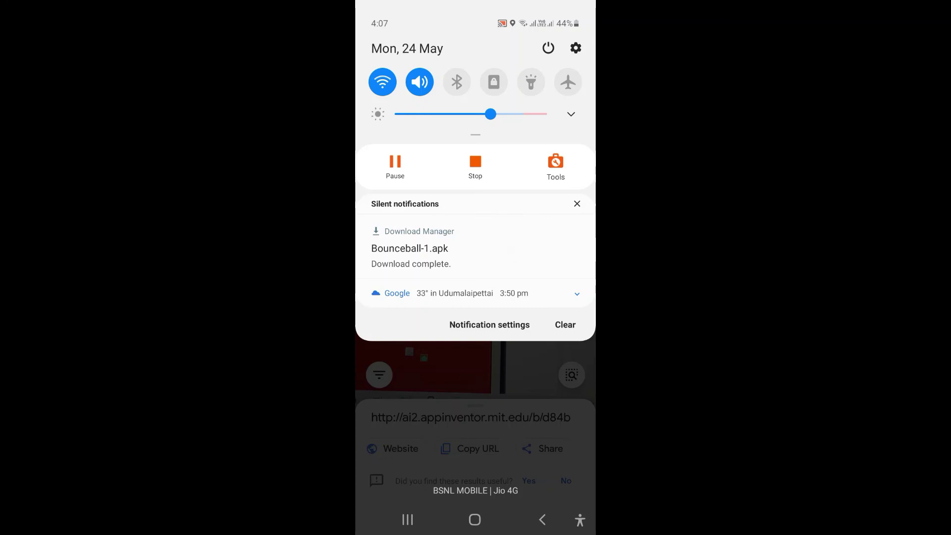
# Install Bounceball-1.apk from the download notification and open the app
pyautogui.click(410, 248)
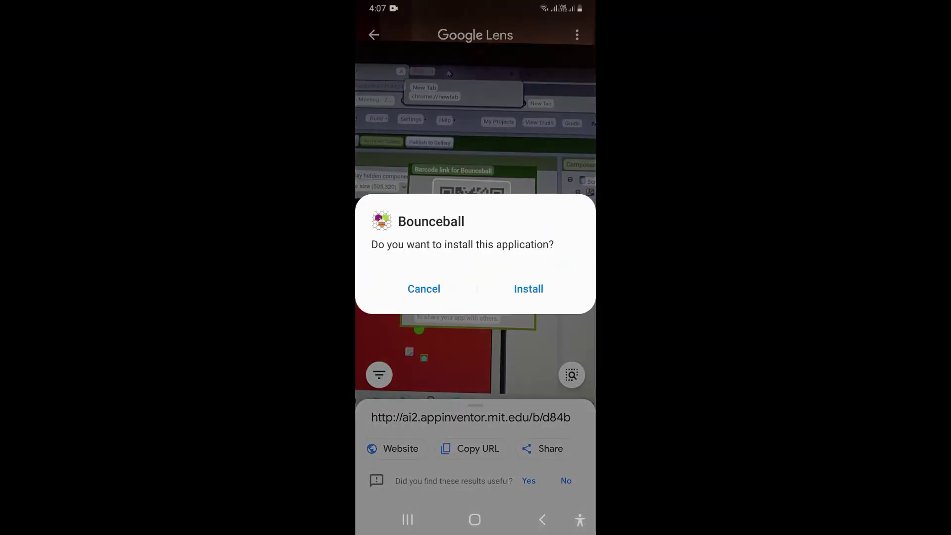
pyautogui.click(527, 289)
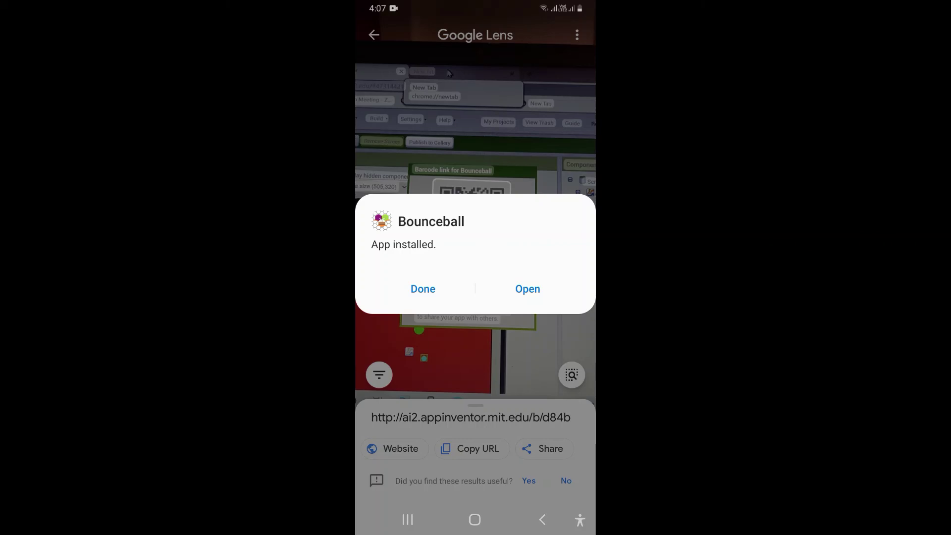
pyautogui.click(527, 288)
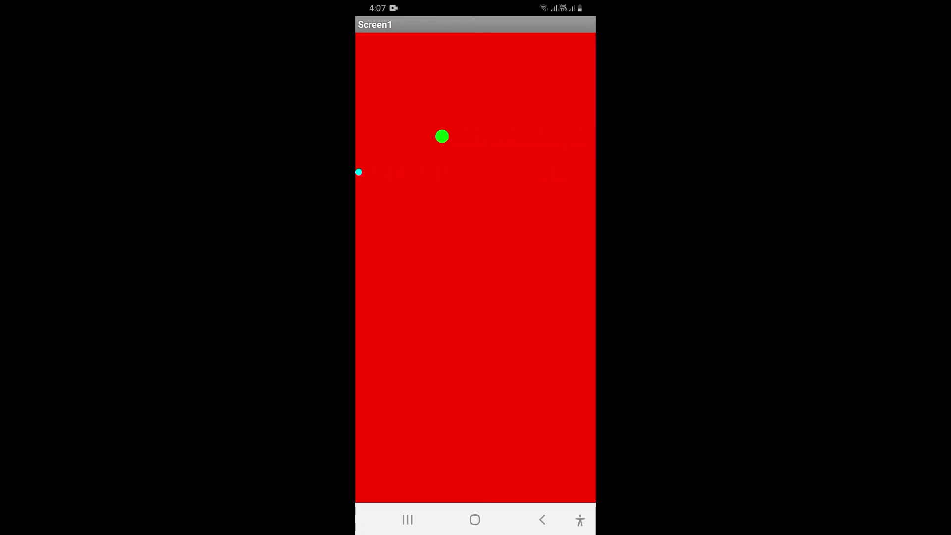
pyautogui.moveTo(394, 159); pyautogui.dragTo(445, 346)
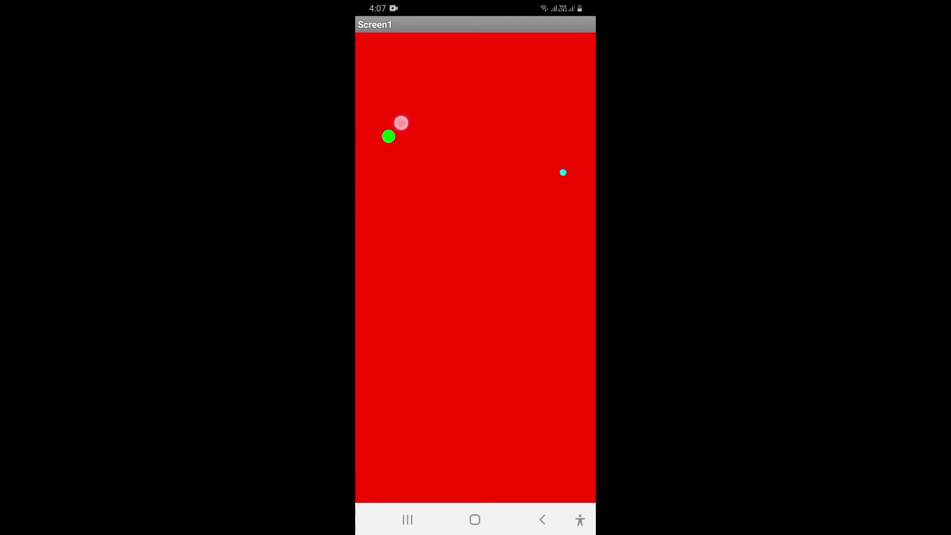
pyautogui.moveTo(401, 121)
pyautogui.mouseDown()
pyautogui.moveTo(393, 323)
pyautogui.moveTo(410, 228)
pyautogui.mouseUp()
pyautogui.moveTo(413, 331); pyautogui.dragTo(451, 175)
pyautogui.moveTo(441, 363); pyautogui.dragTo(493, 190)
pyautogui.moveTo(500, 312)
pyautogui.mouseDown()
pyautogui.moveTo(546, 163)
pyautogui.moveTo(557, 205)
pyautogui.mouseUp()
pyautogui.moveTo(543, 307)
pyautogui.mouseDown()
pyautogui.moveTo(566, 323)
pyautogui.moveTo(557, 335)
pyautogui.moveTo(565, 294)
pyautogui.mouseUp()
pyautogui.moveTo(567, 343); pyautogui.dragTo(569, 379)
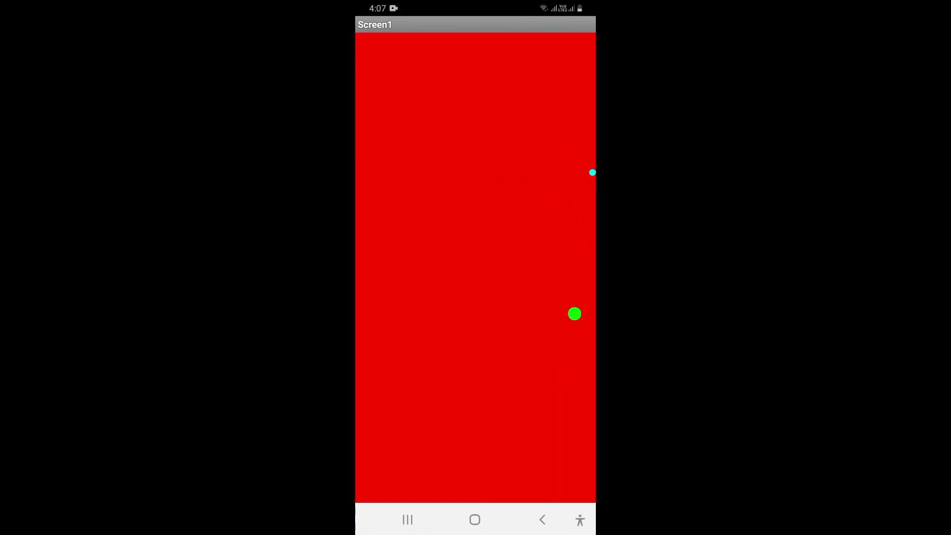